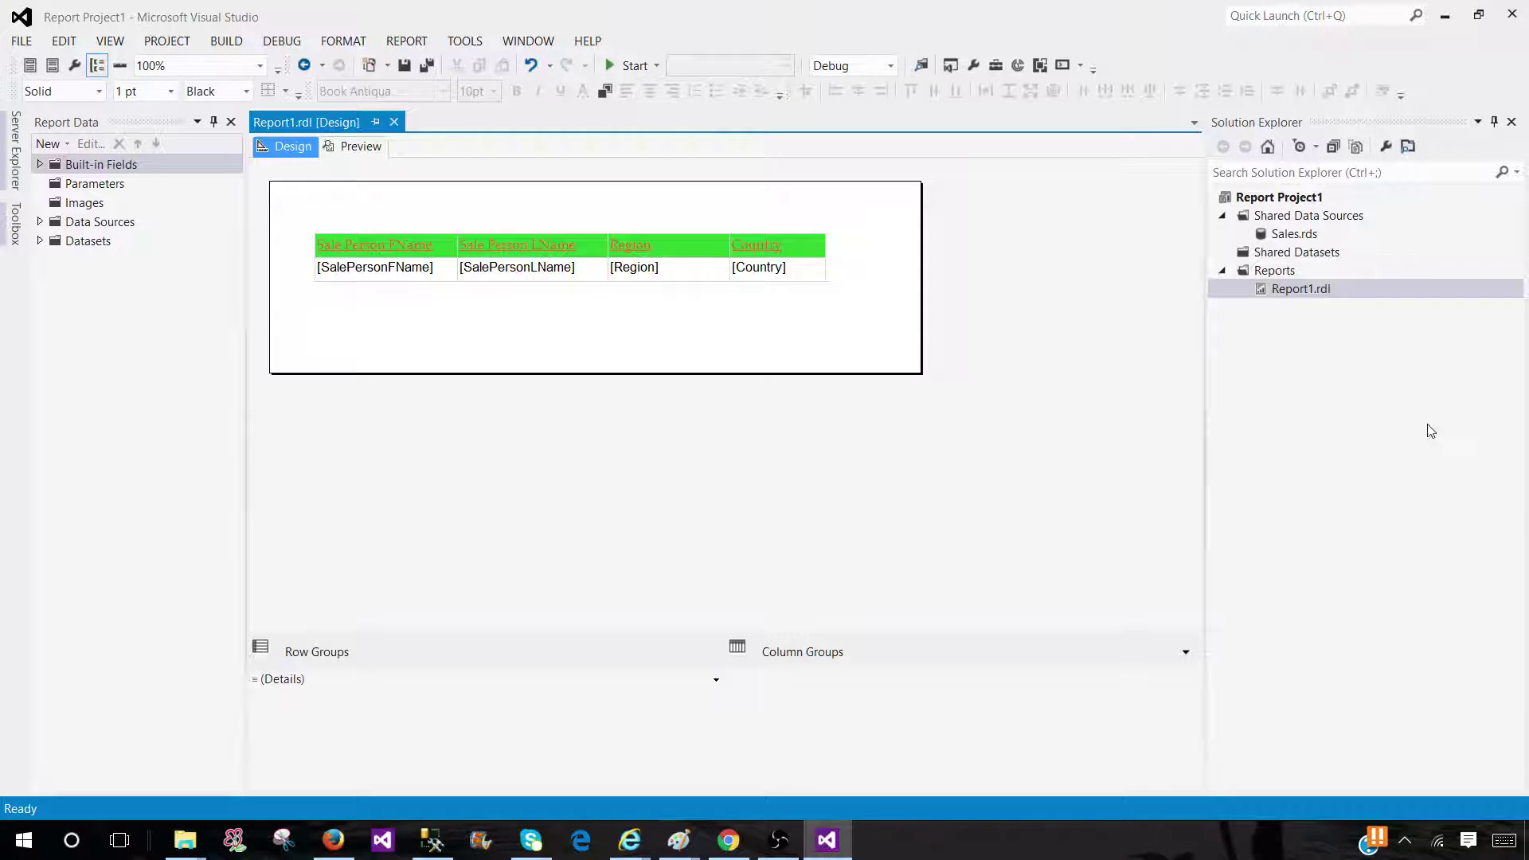
Add a new report to the Reports folder via the Report Wizard, keeping the shared Sales data source.
click(1308, 352)
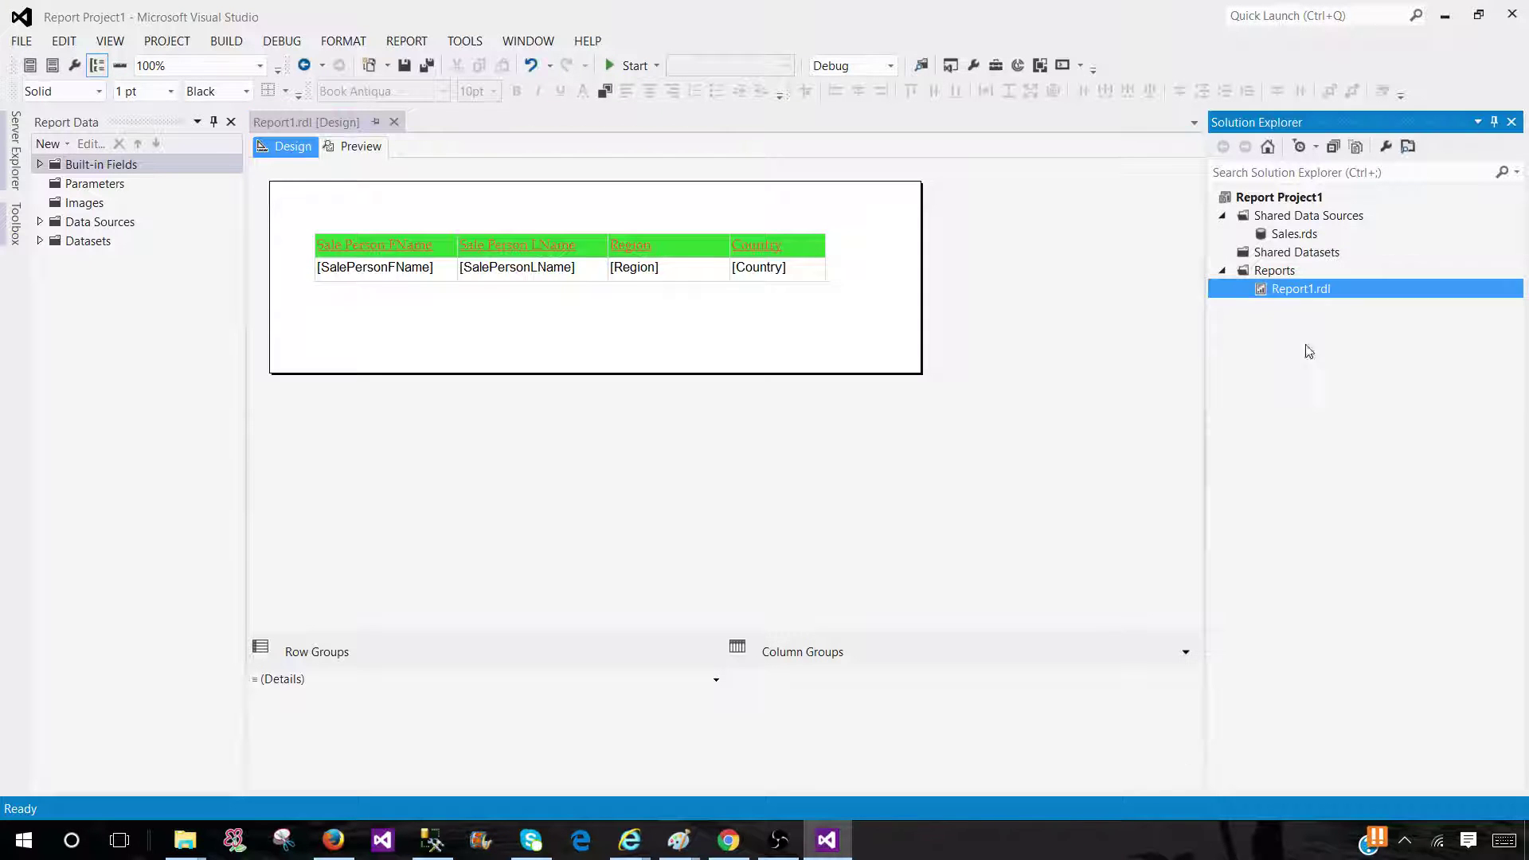
click(1276, 272)
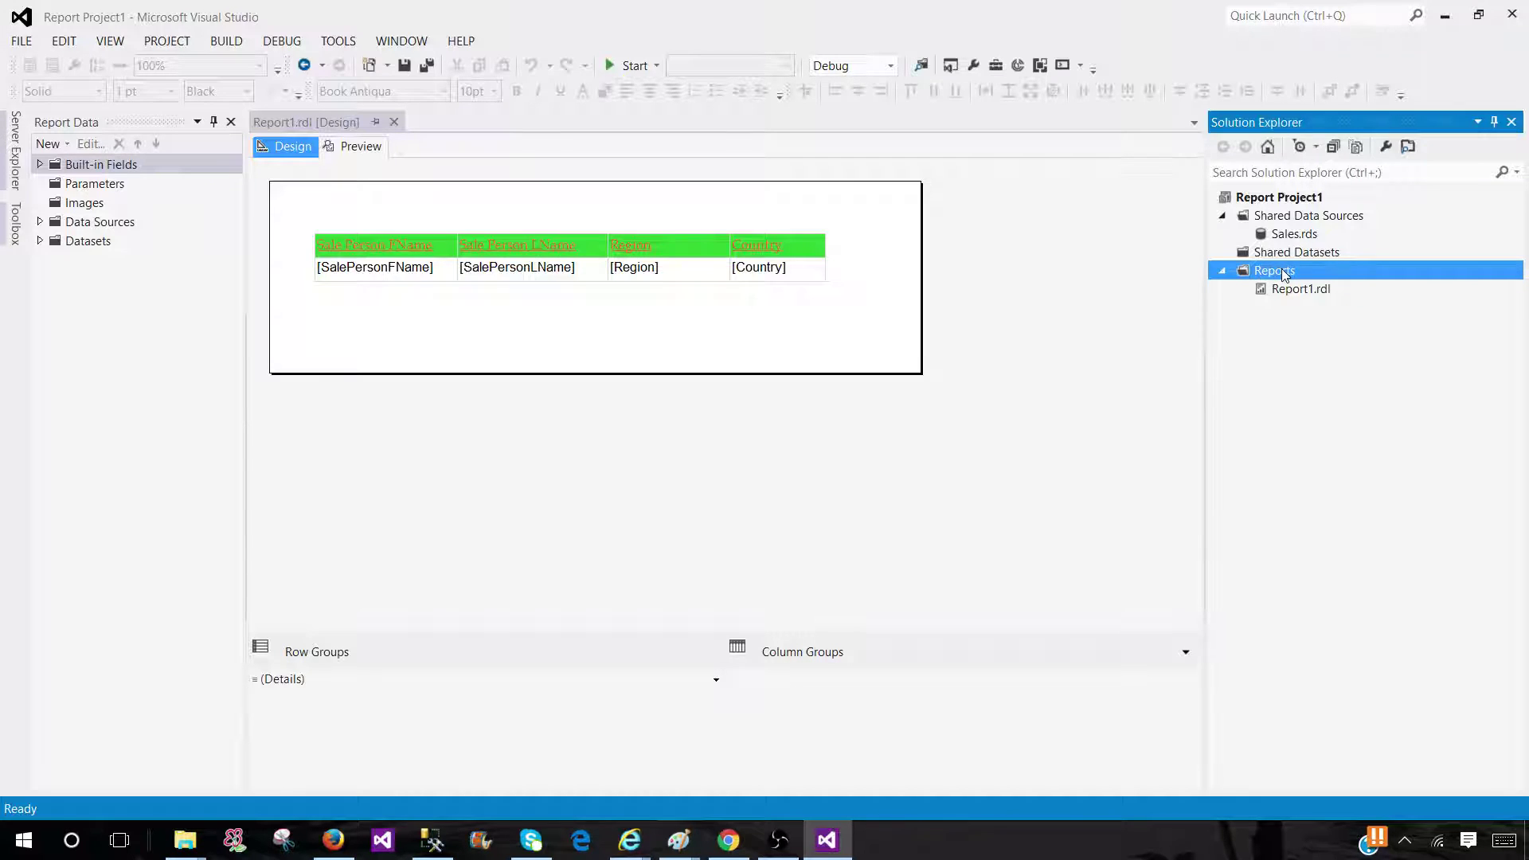
right_click(1275, 271)
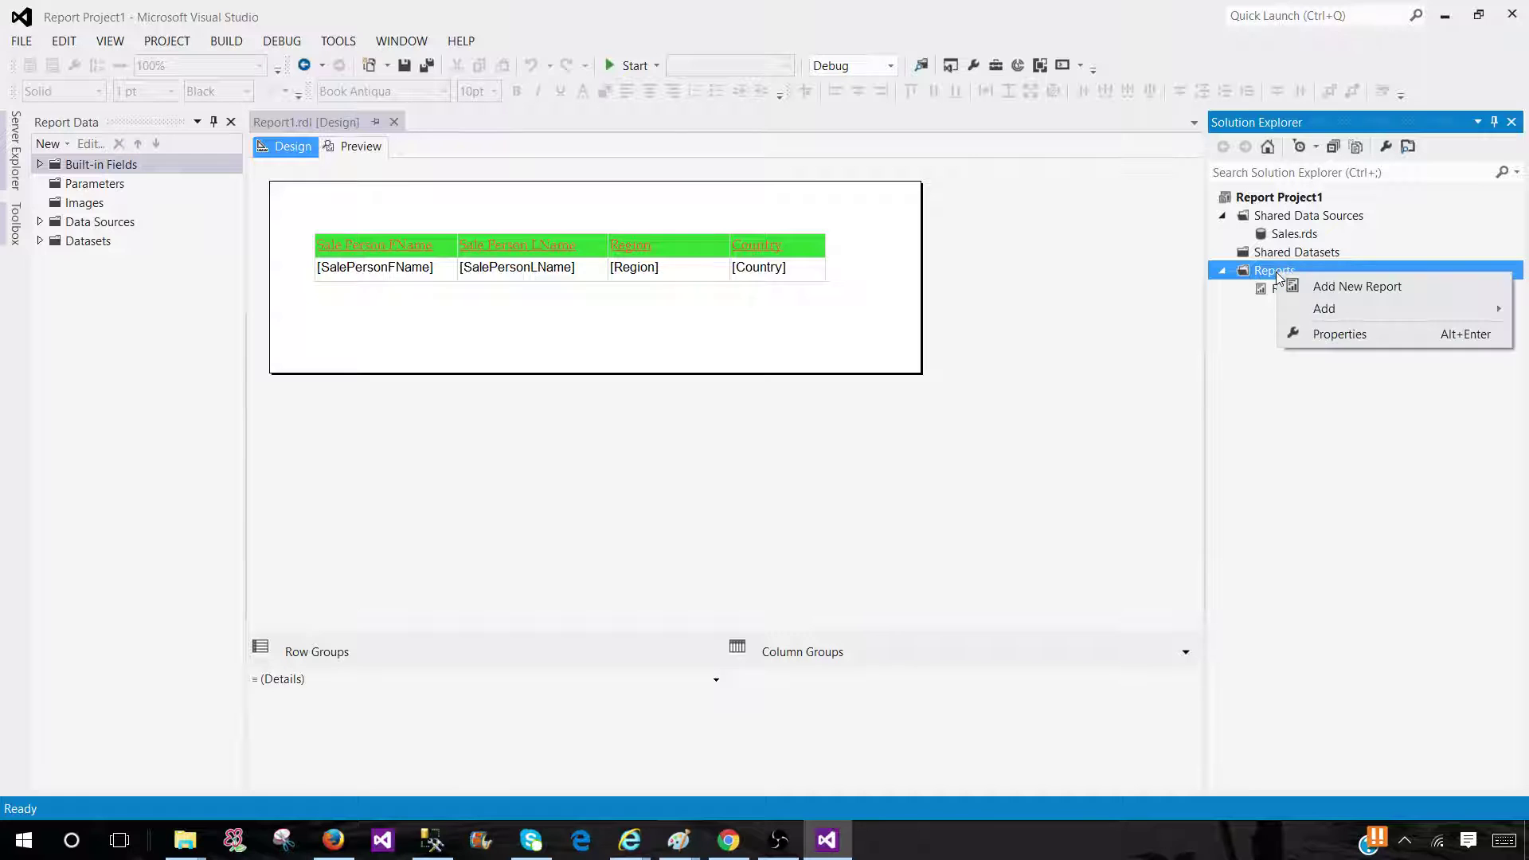
click(1322, 288)
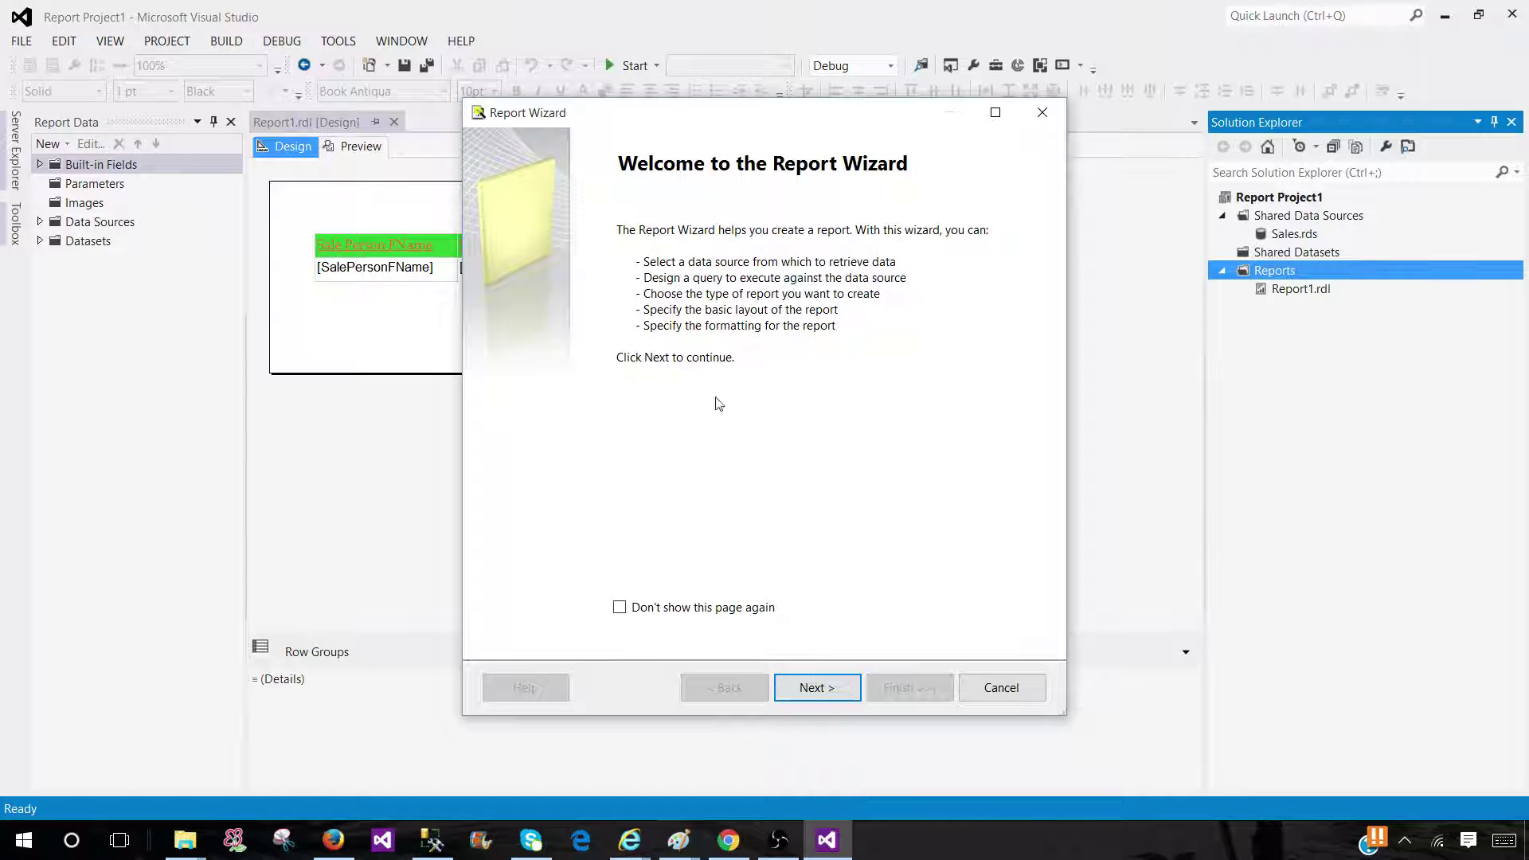
click(818, 688)
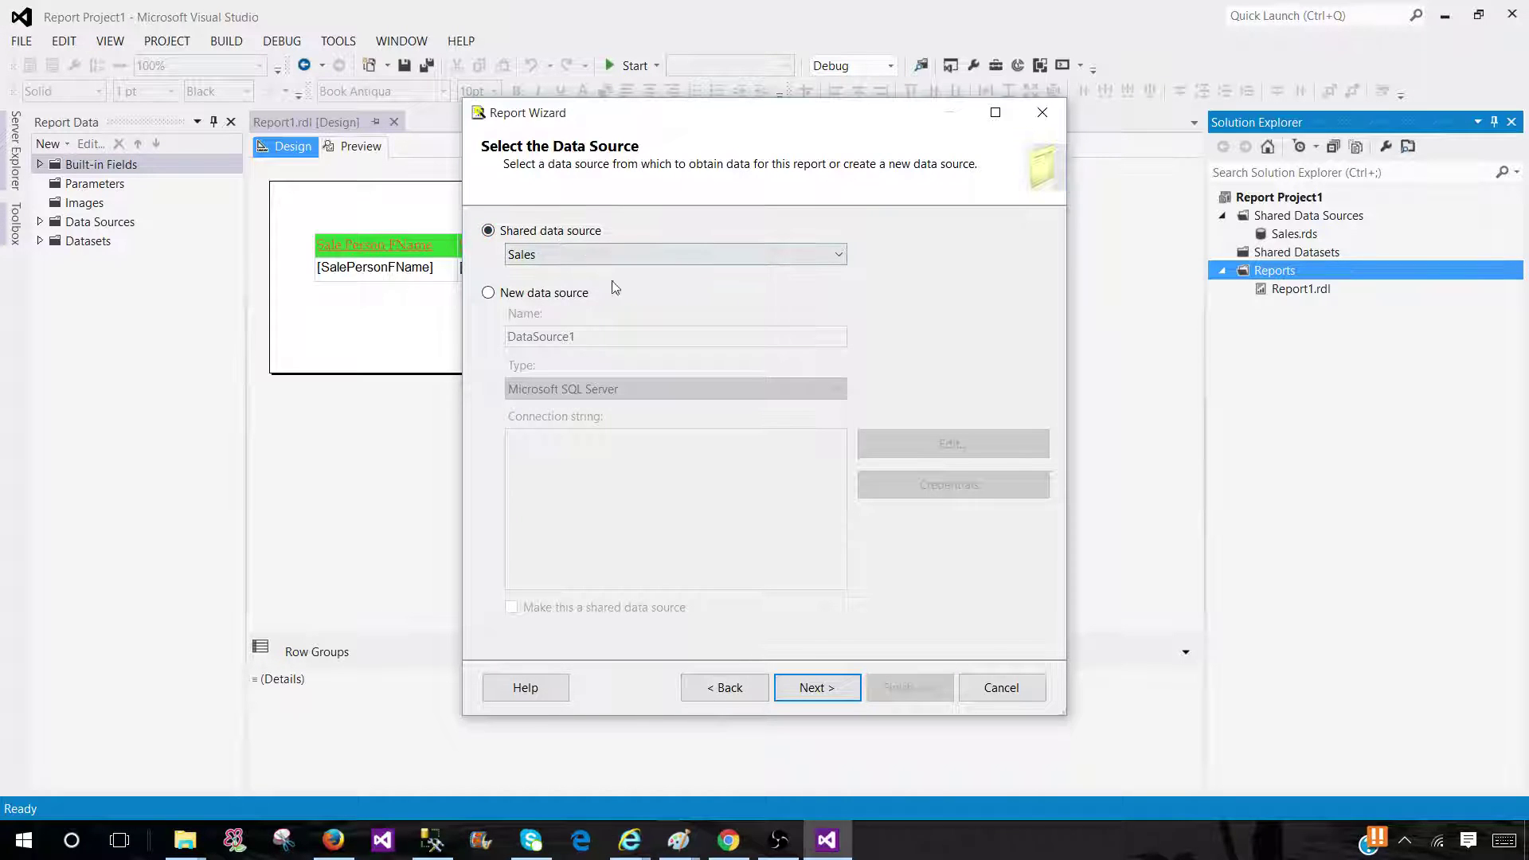
click(814, 687)
click(972, 454)
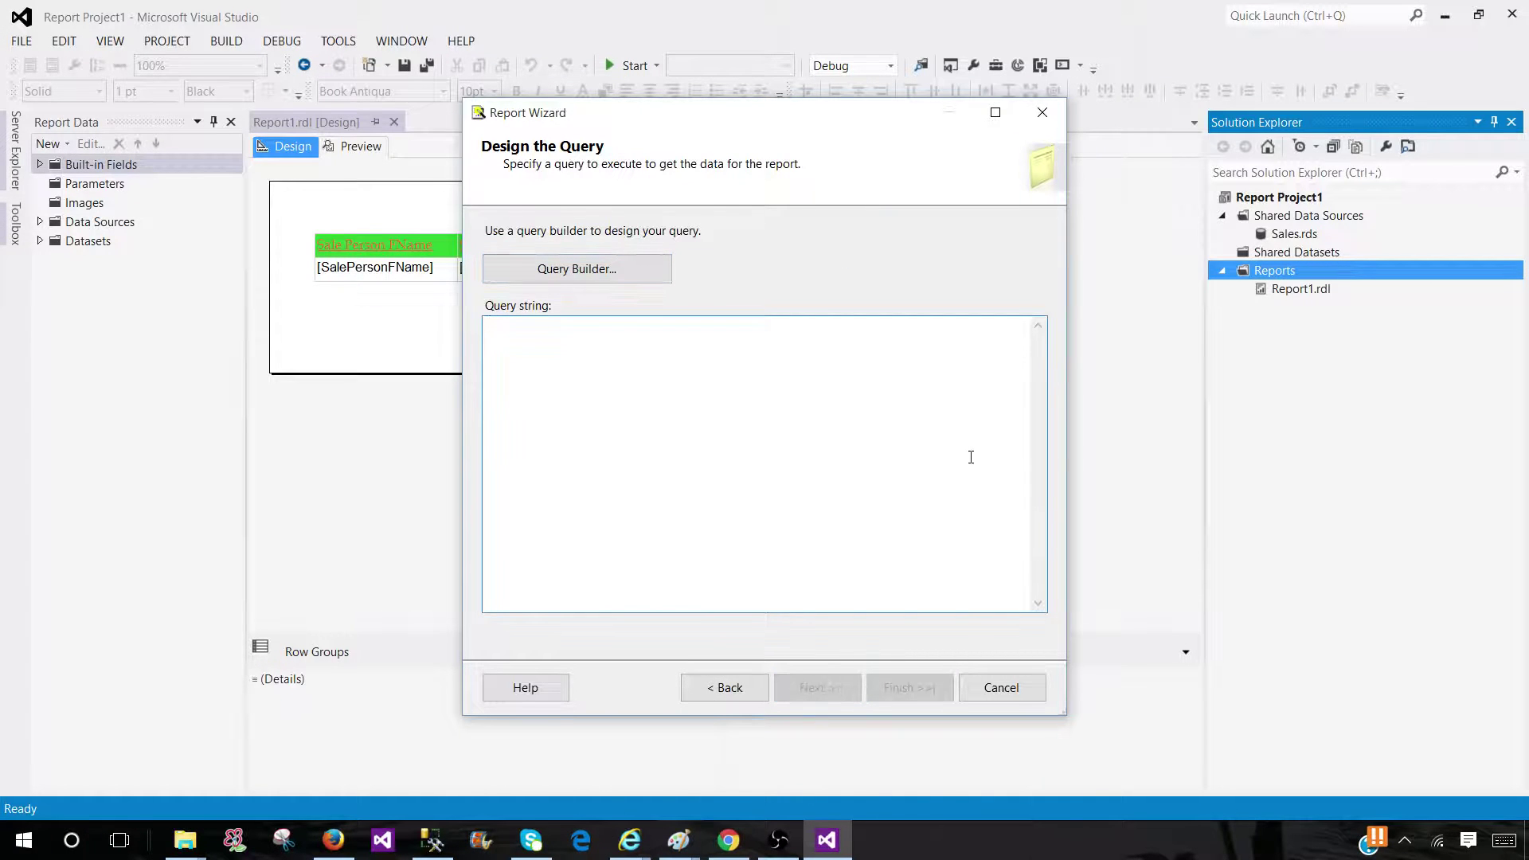
text(select)
key(BackSpace)
key(BackSpace)
key(BackSpace)
key(BackSpace)
key(BackSpace)
key(BackSpace)
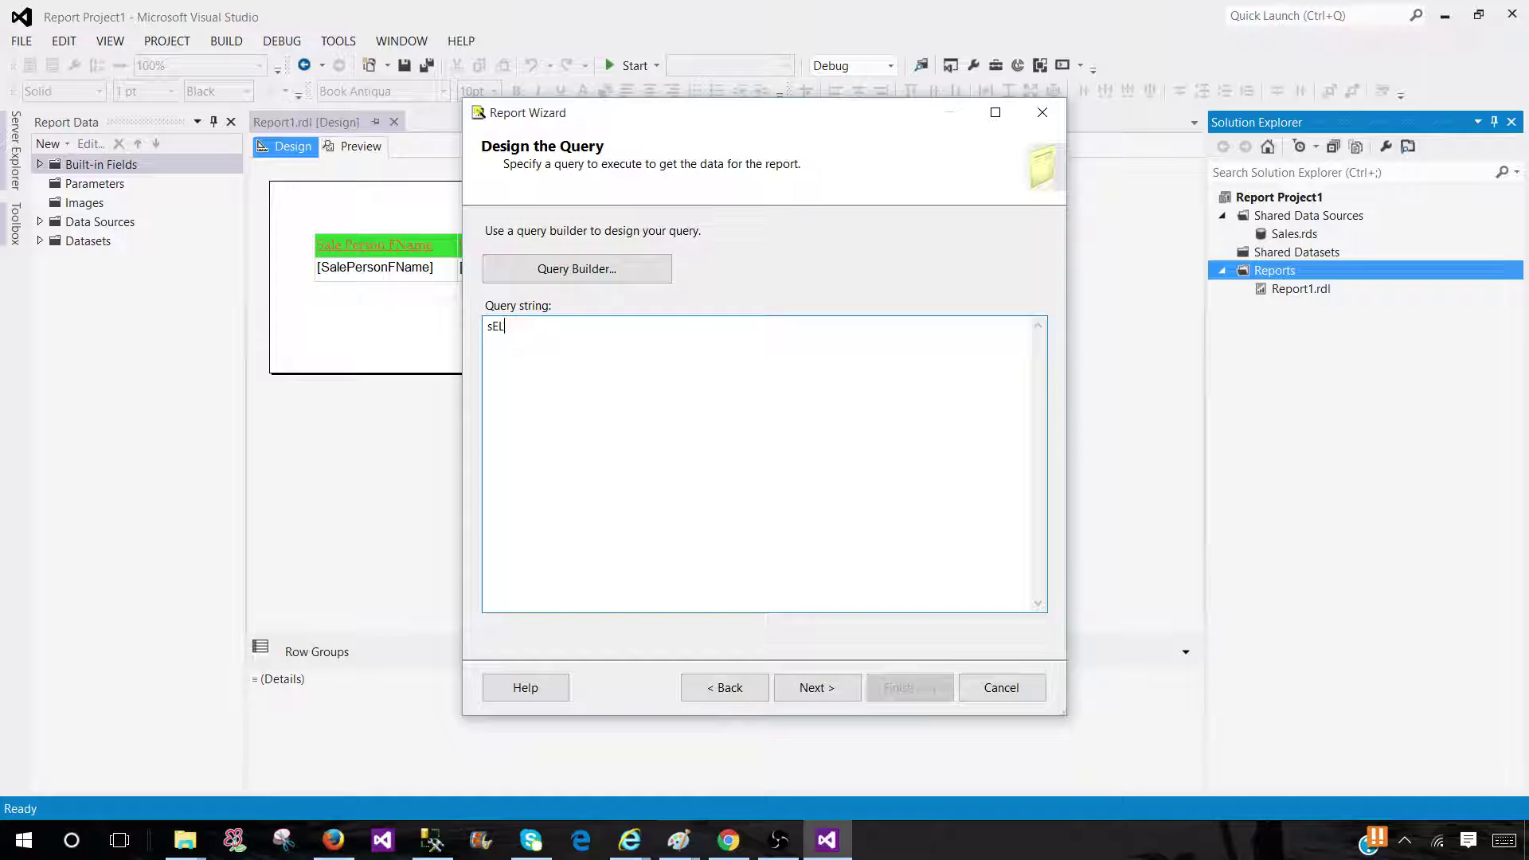
text(Select * f)
text(rom dbo.Tota)
text(lSale)
text(where RE)
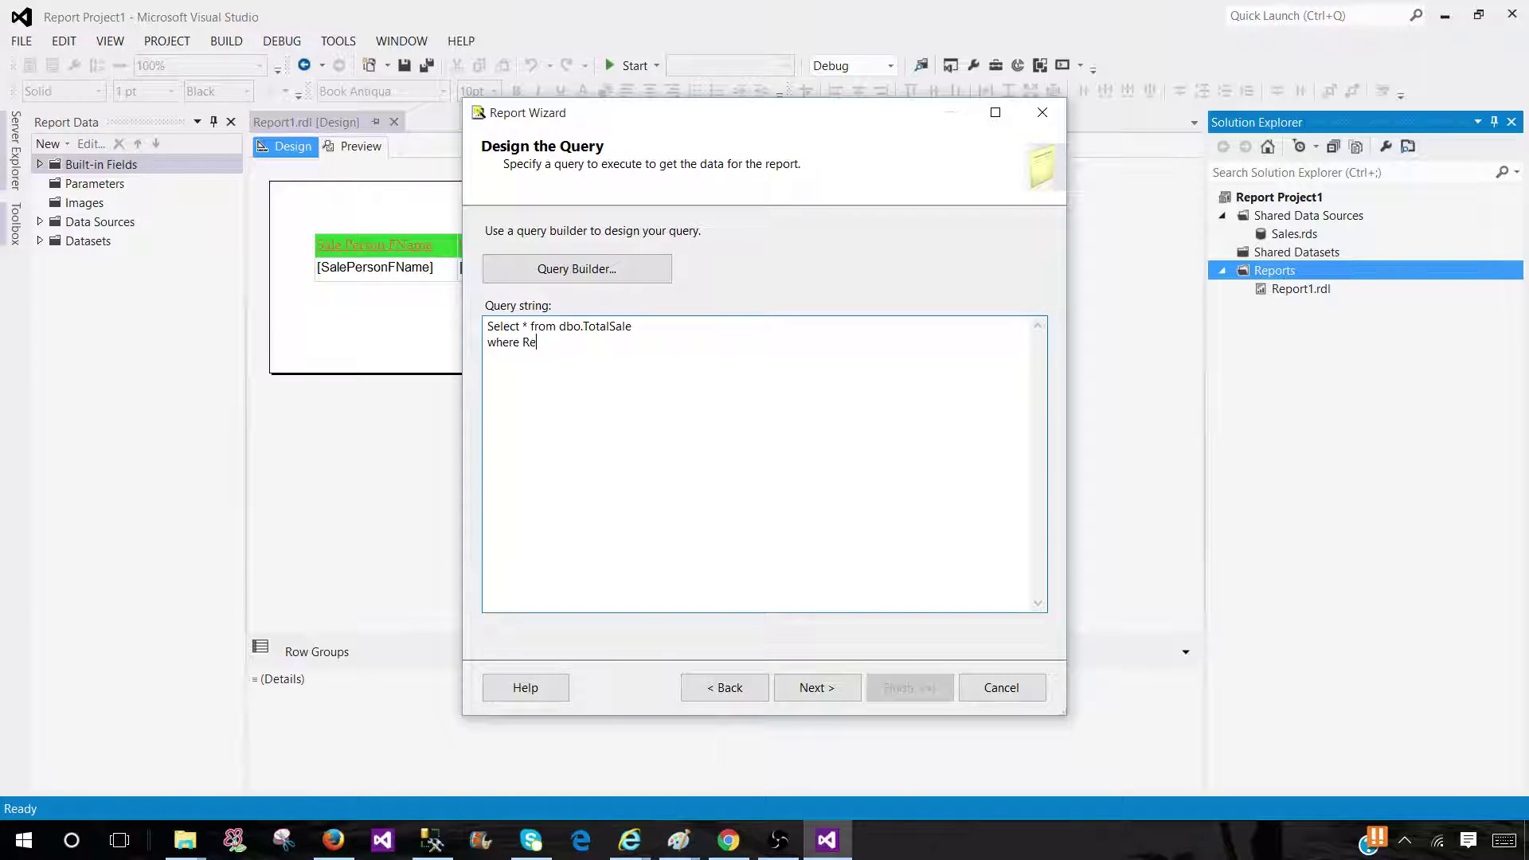
text(gion)
text(=@Regio)
text(and Country)
text( in )
text((@Country)
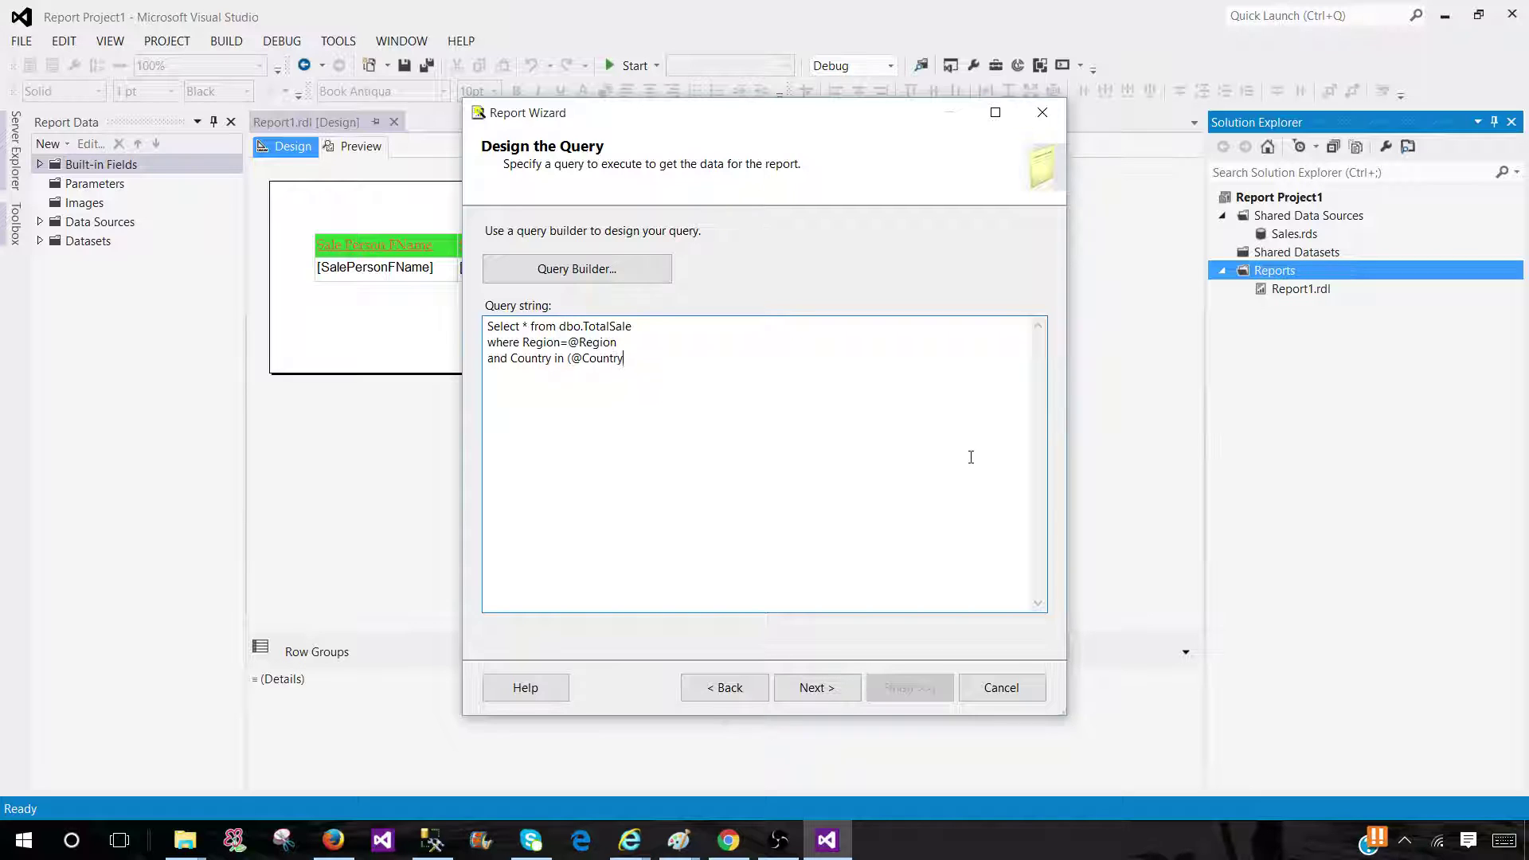
click(513, 360)
drag(554, 361, 523, 342)
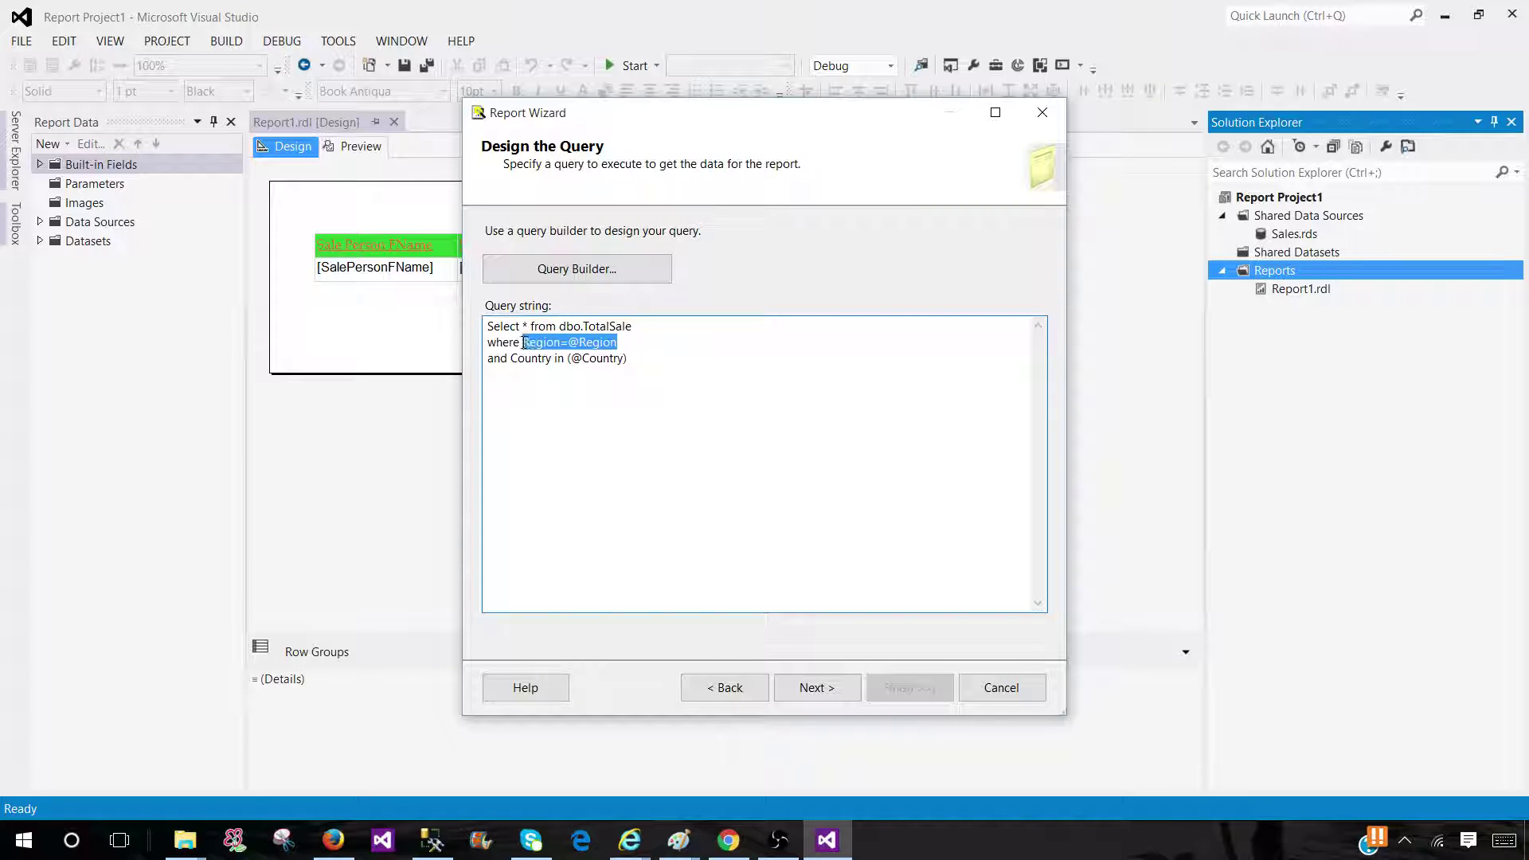
click(531, 358)
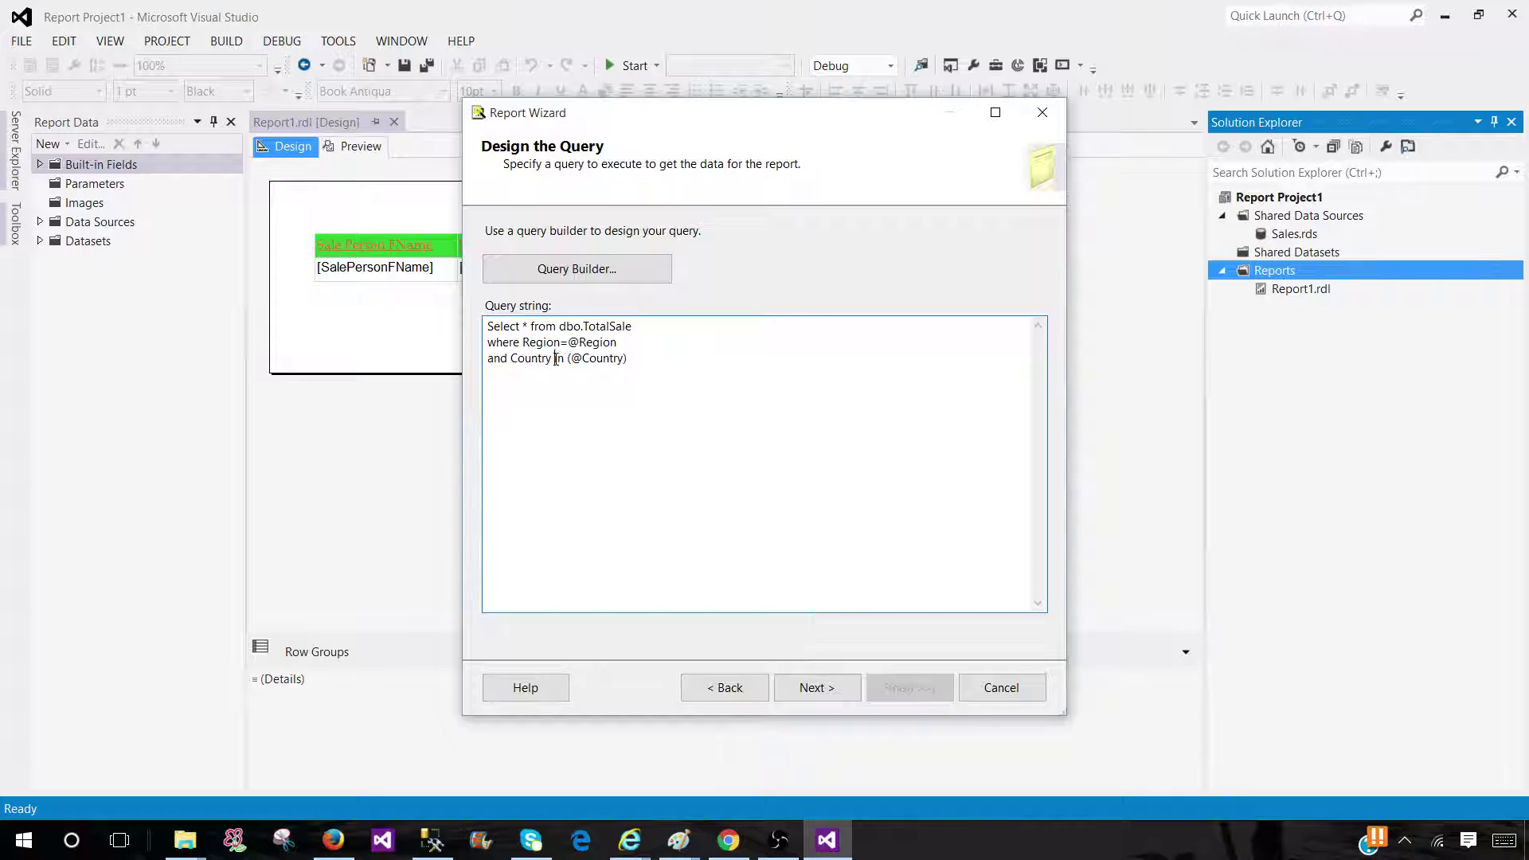
double_click(555, 359)
click(695, 360)
click(816, 689)
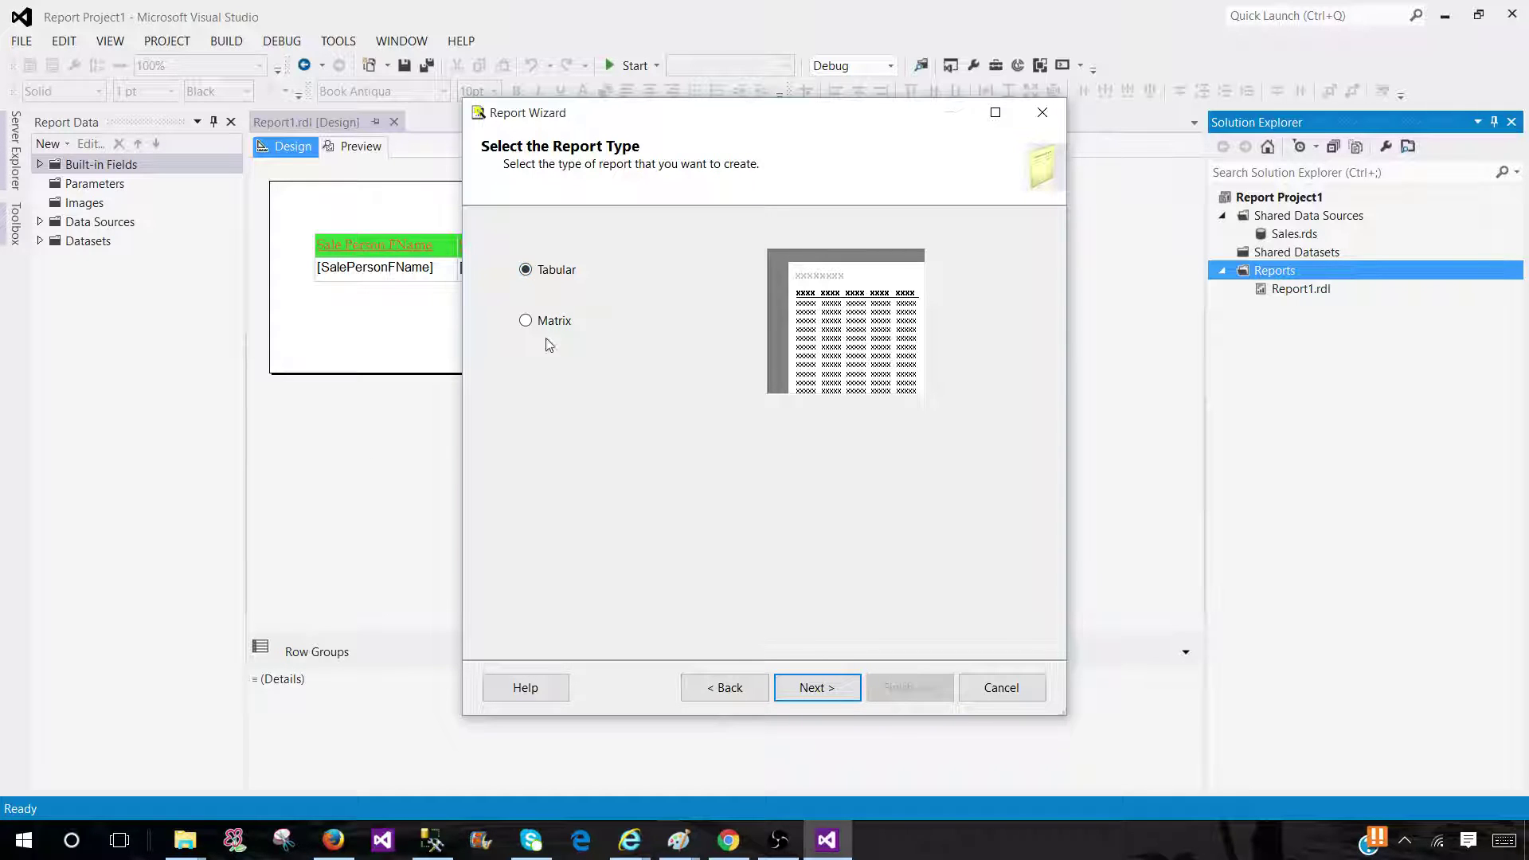
Build tabular Report2 in Slate style with SalePersonFName, SalePersonLName, Country and Region as details.
click(804, 686)
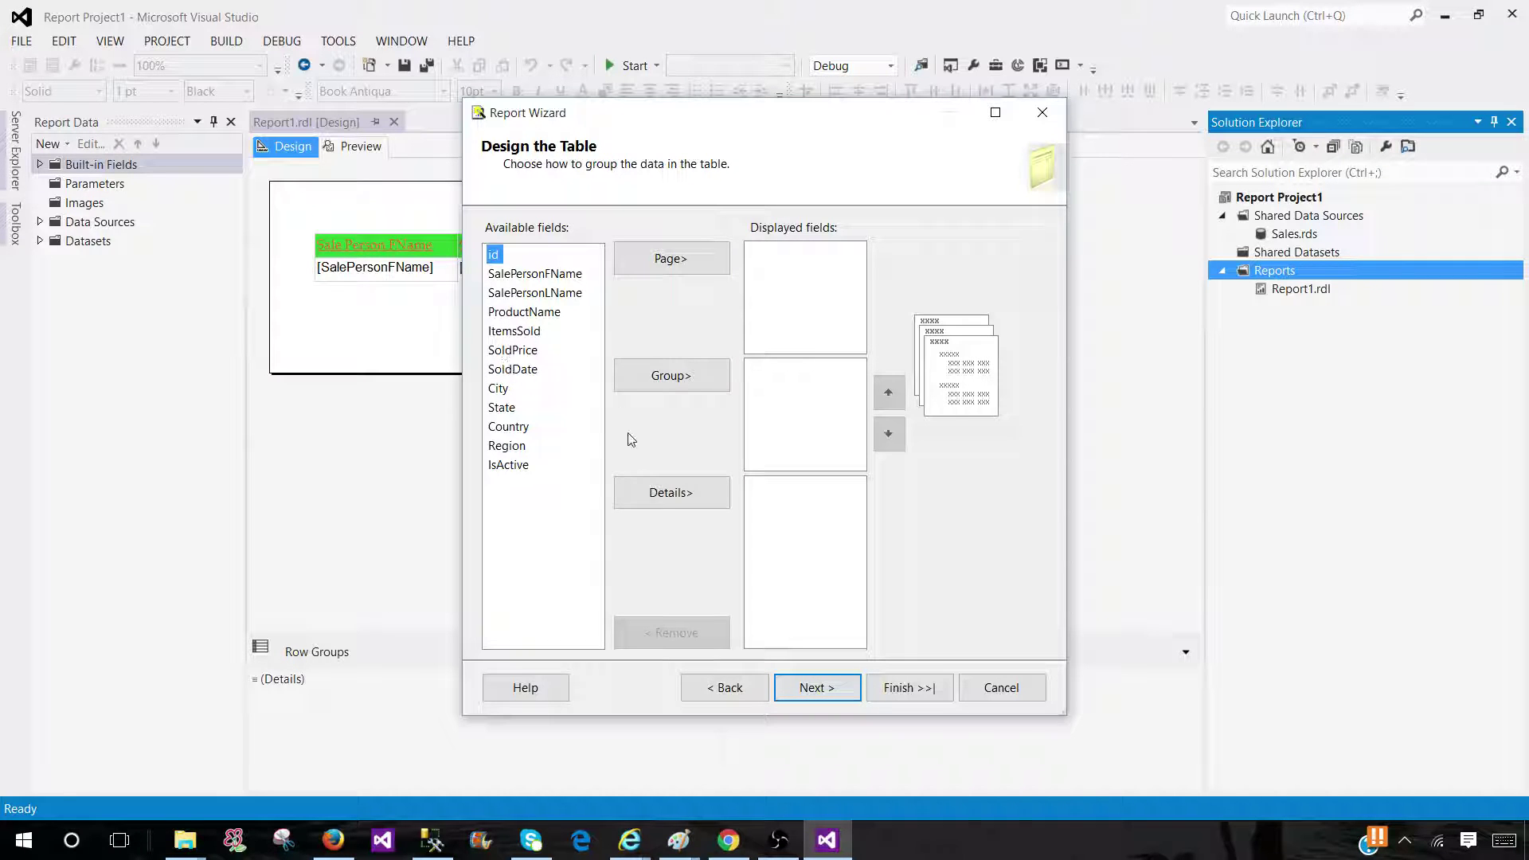
click(503, 275)
click(647, 497)
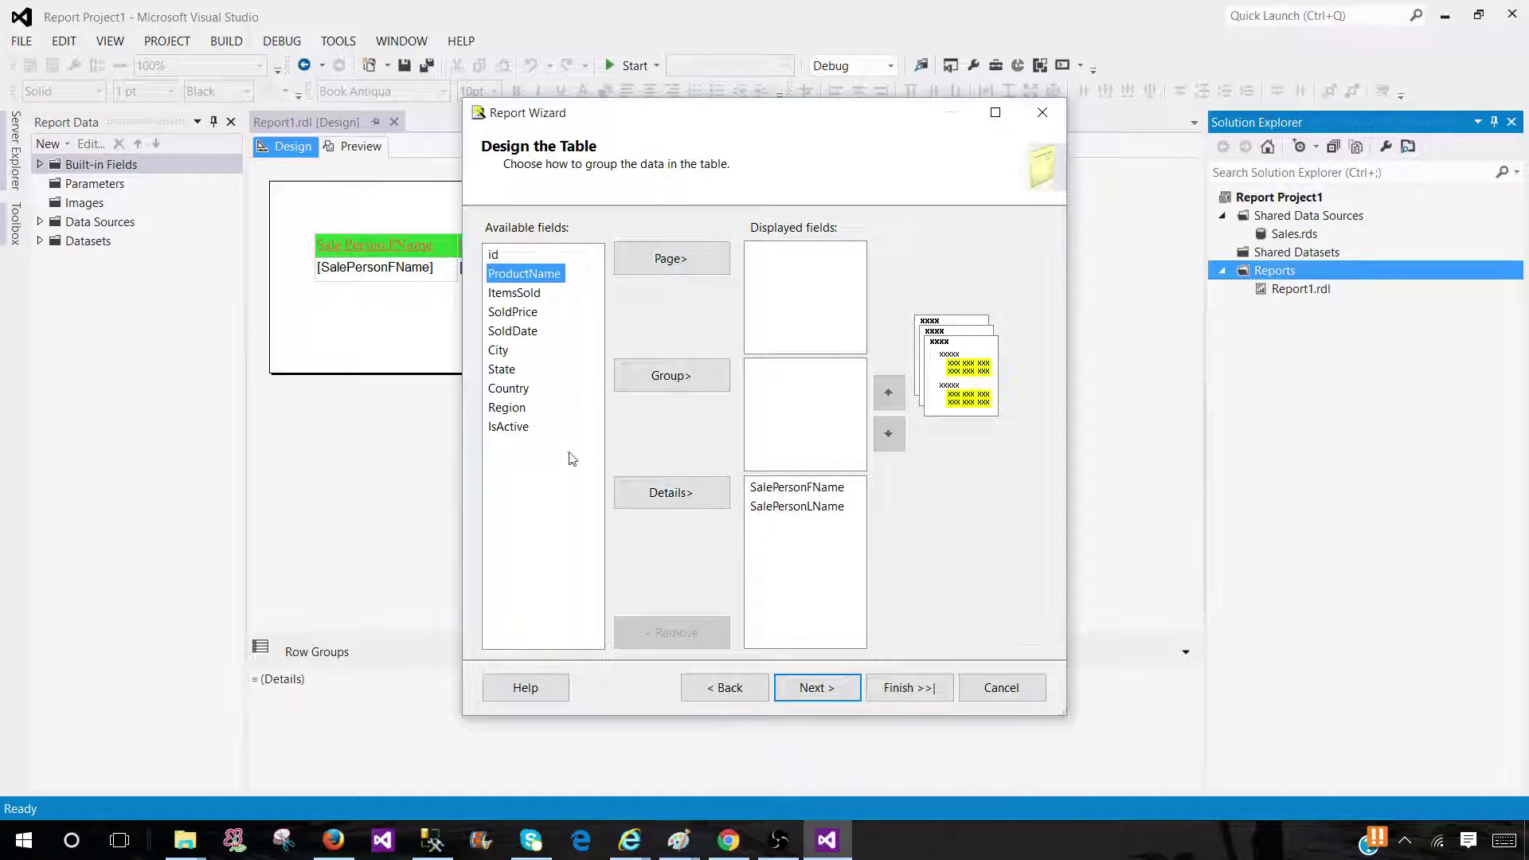
click(514, 390)
click(658, 490)
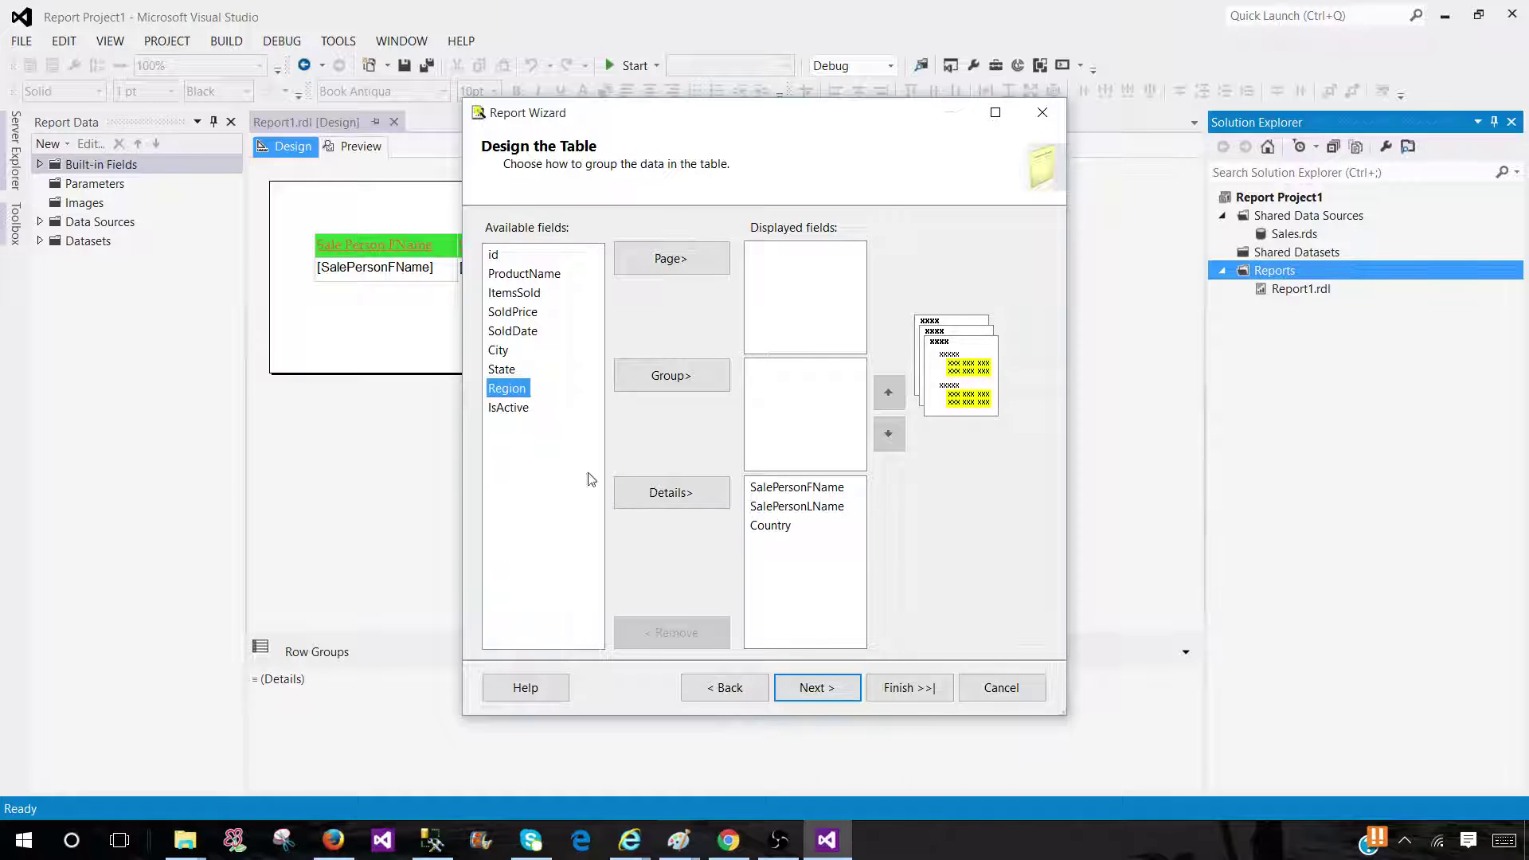
click(675, 495)
click(813, 687)
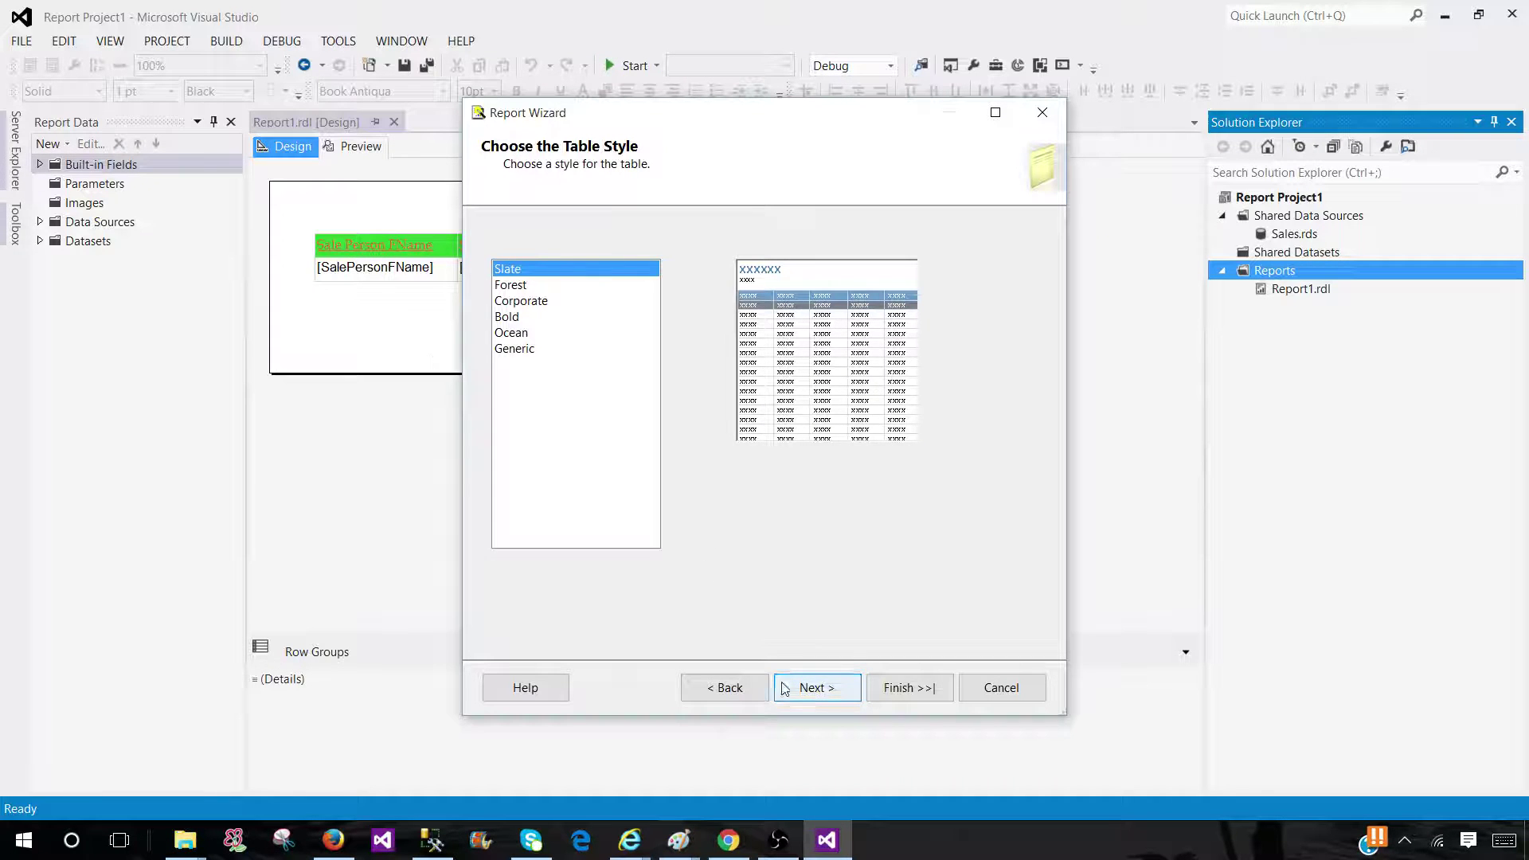
click(821, 689)
click(886, 690)
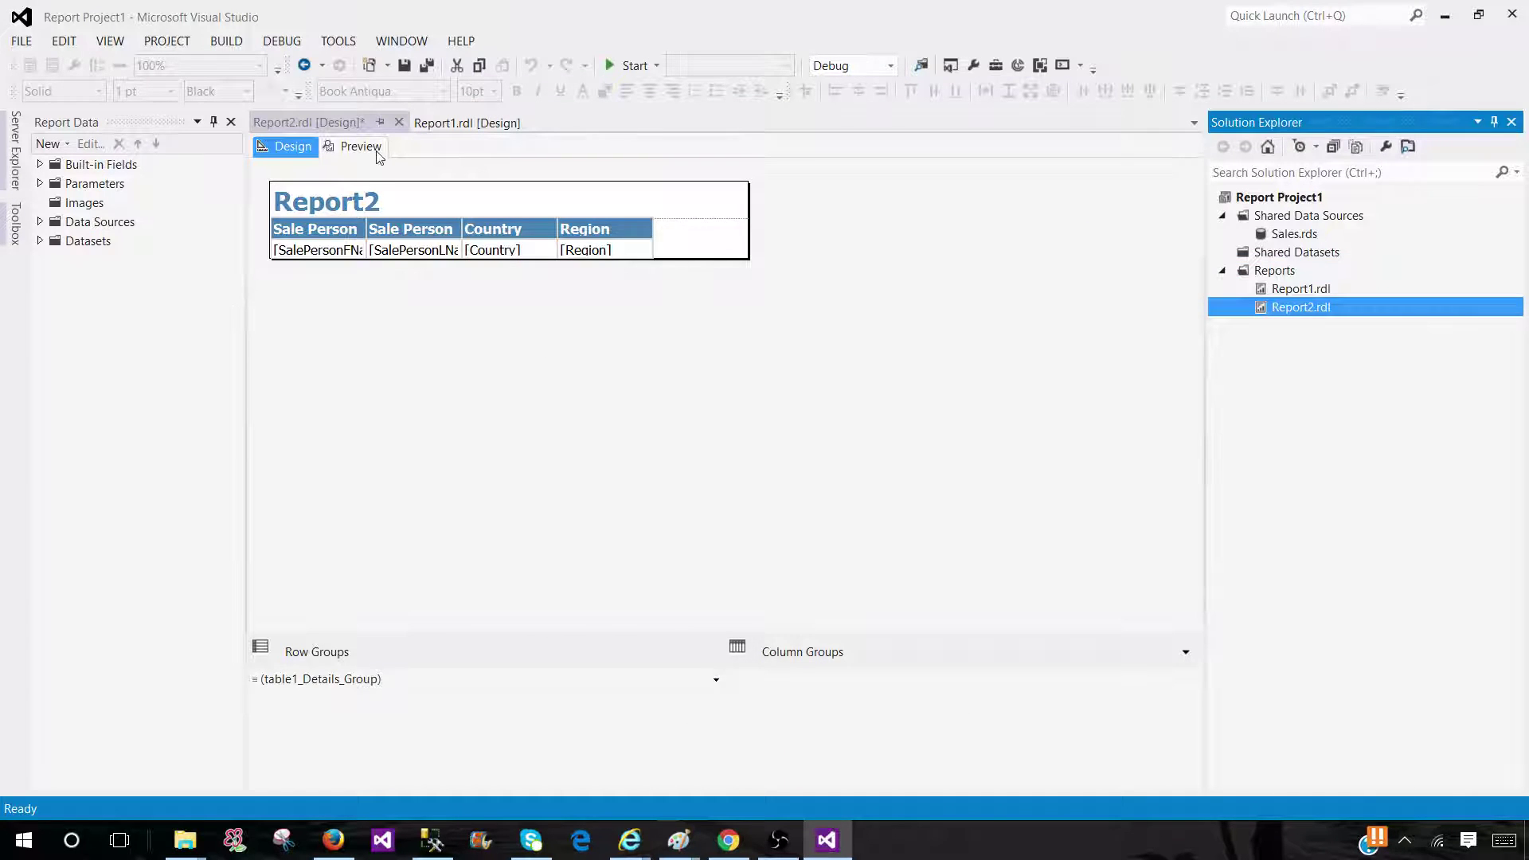
Preview Report2 with Region Asia and Country 'Pakistan,India'.
click(360, 147)
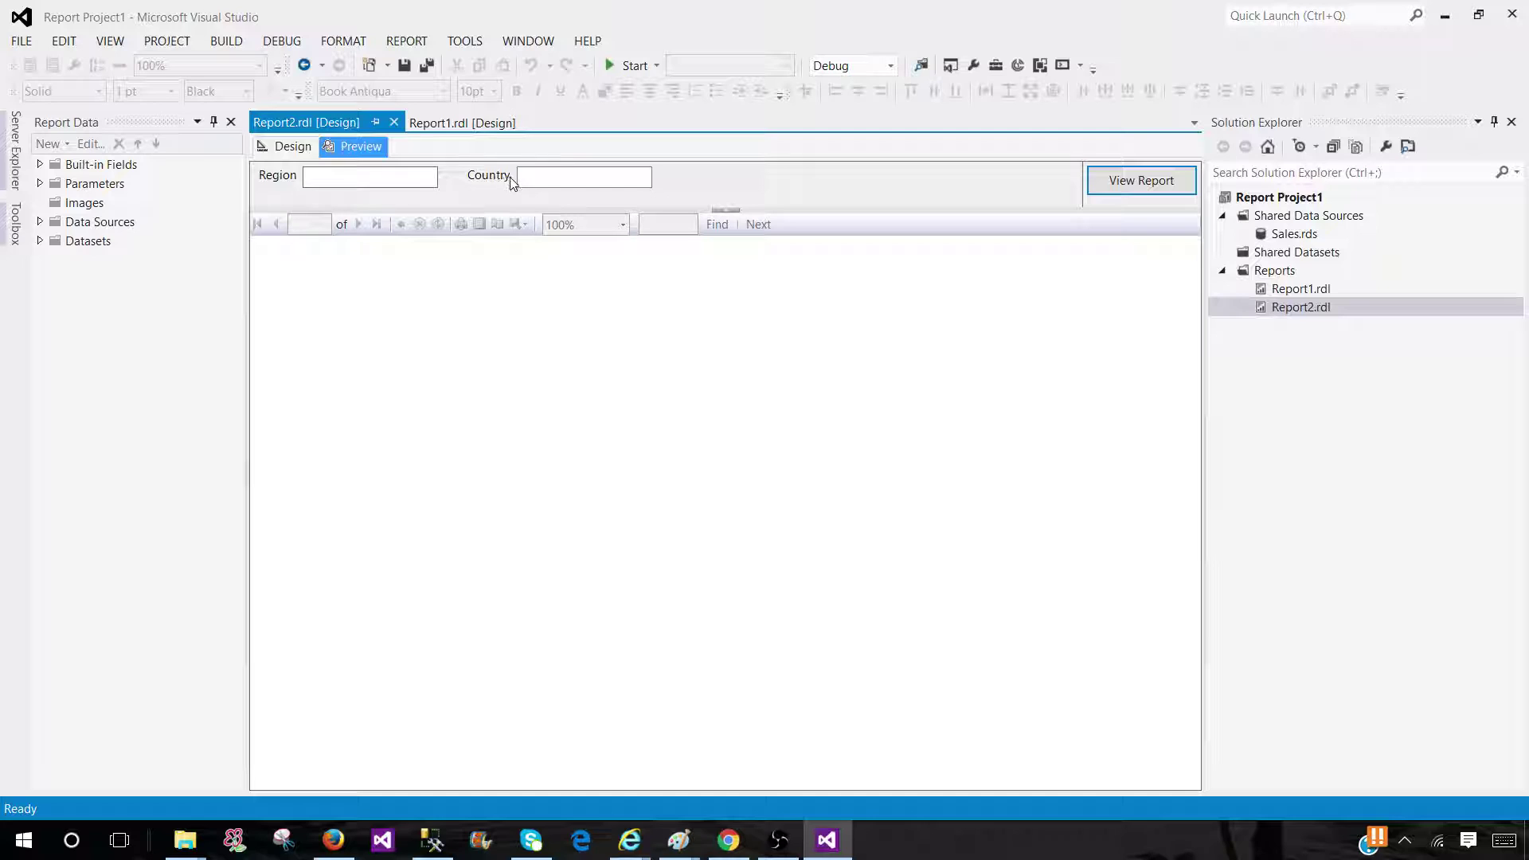
click(430, 180)
text(Asia)
text(Pakistan,)
text(India)
key(Return)
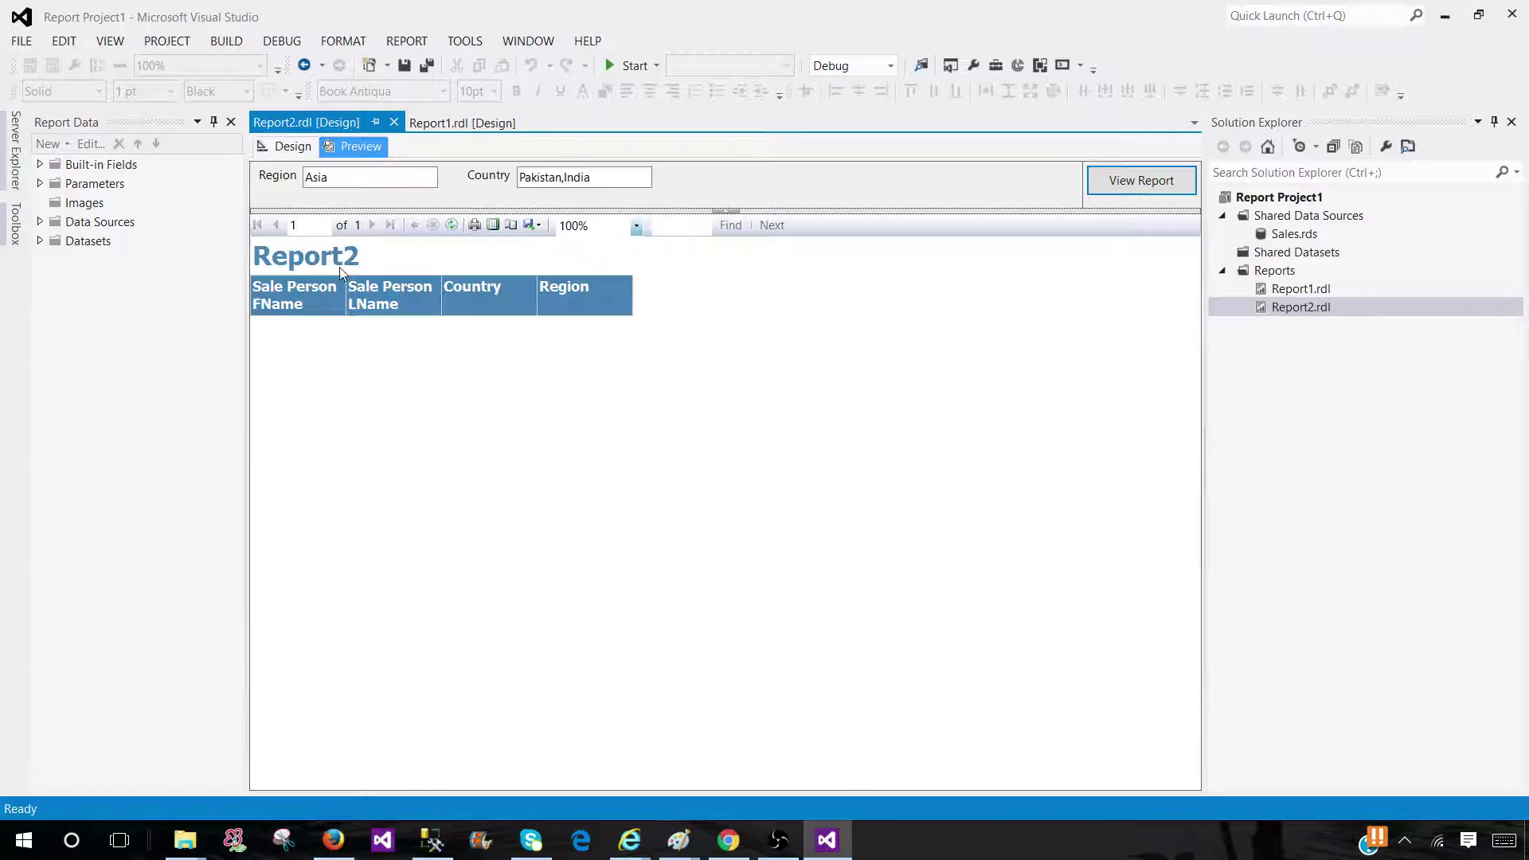
Rerun the preview for Country Pakistan only, then India, and return to Design view.
double_click(579, 177)
key(BackSpace)
key(BackSpace)
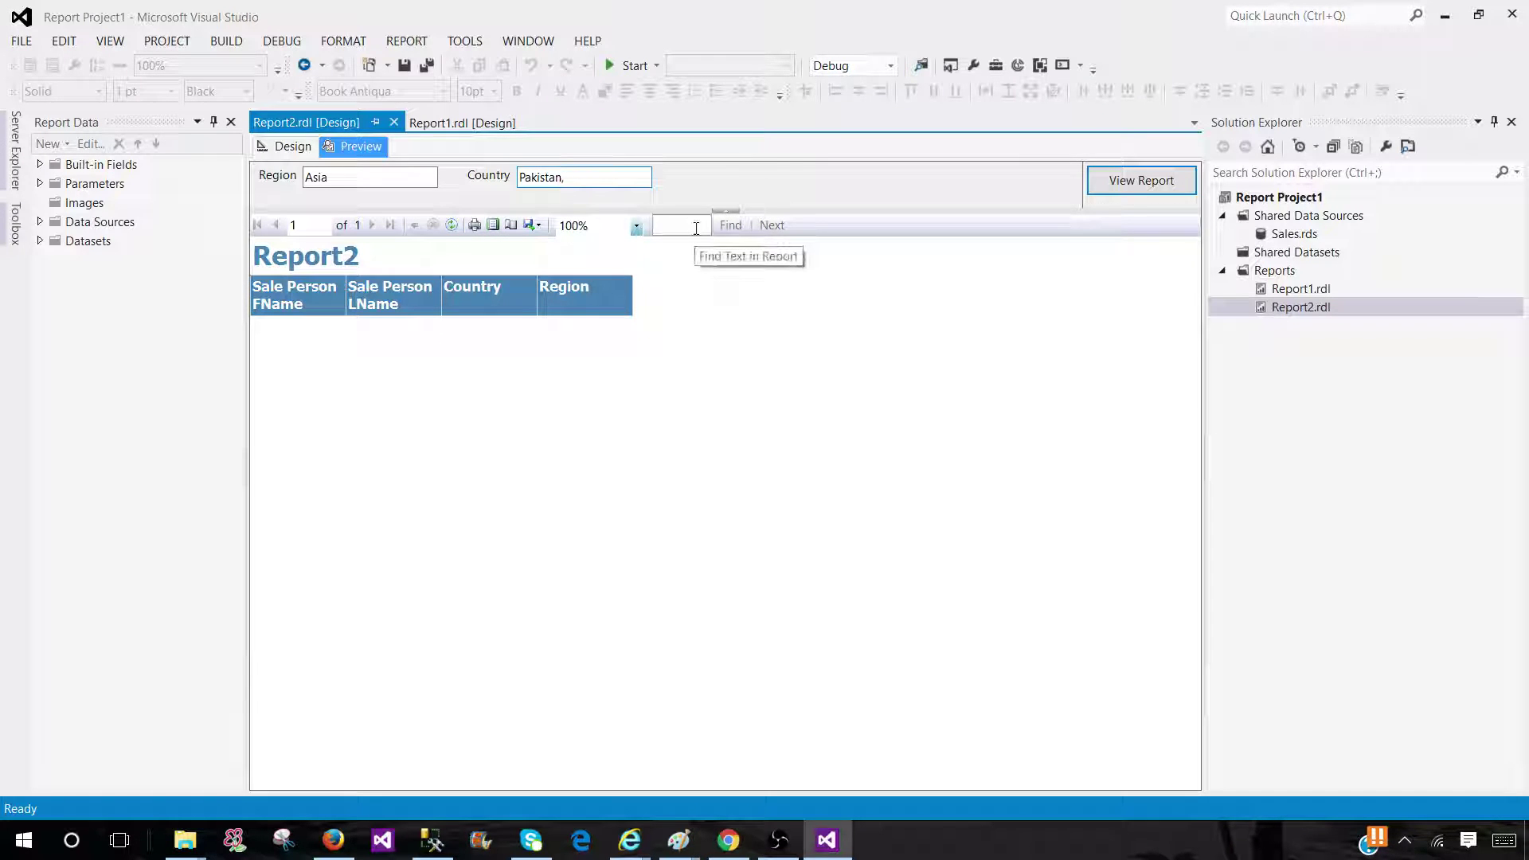
key(Return)
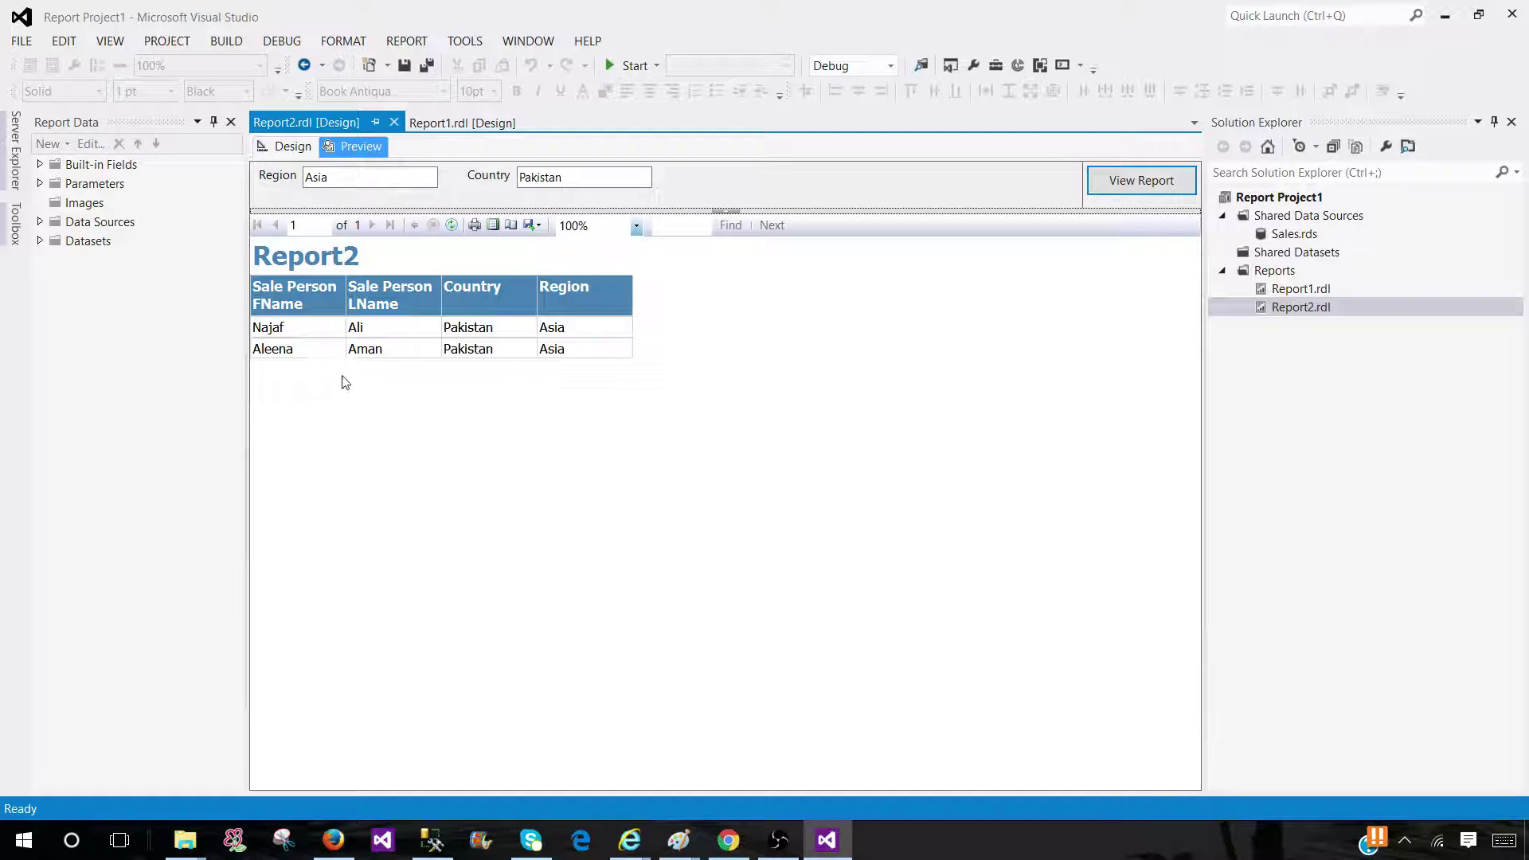
double_click(599, 176)
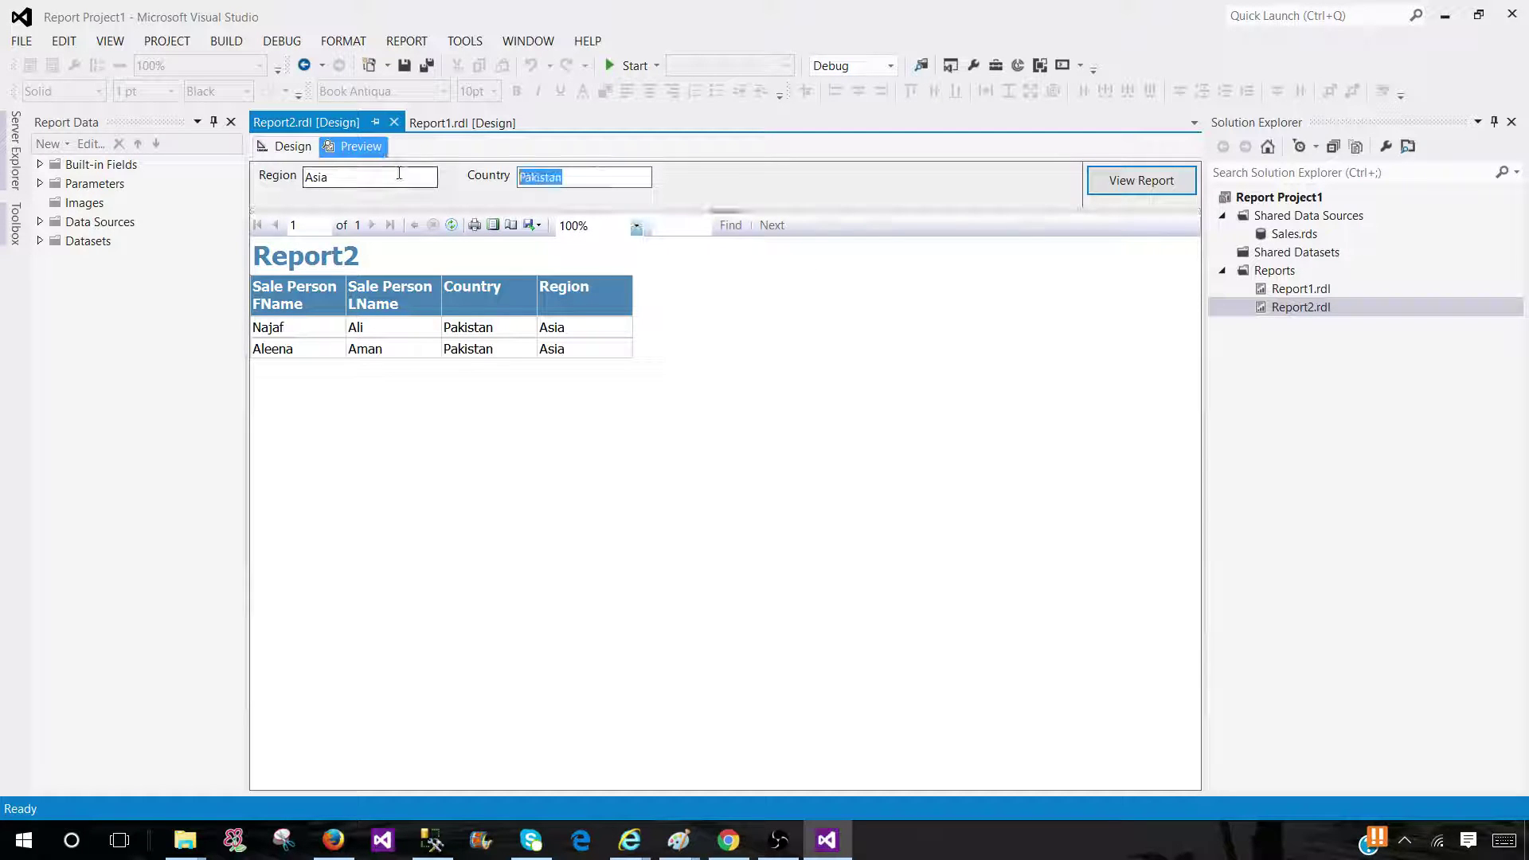
text(India)
key(Return)
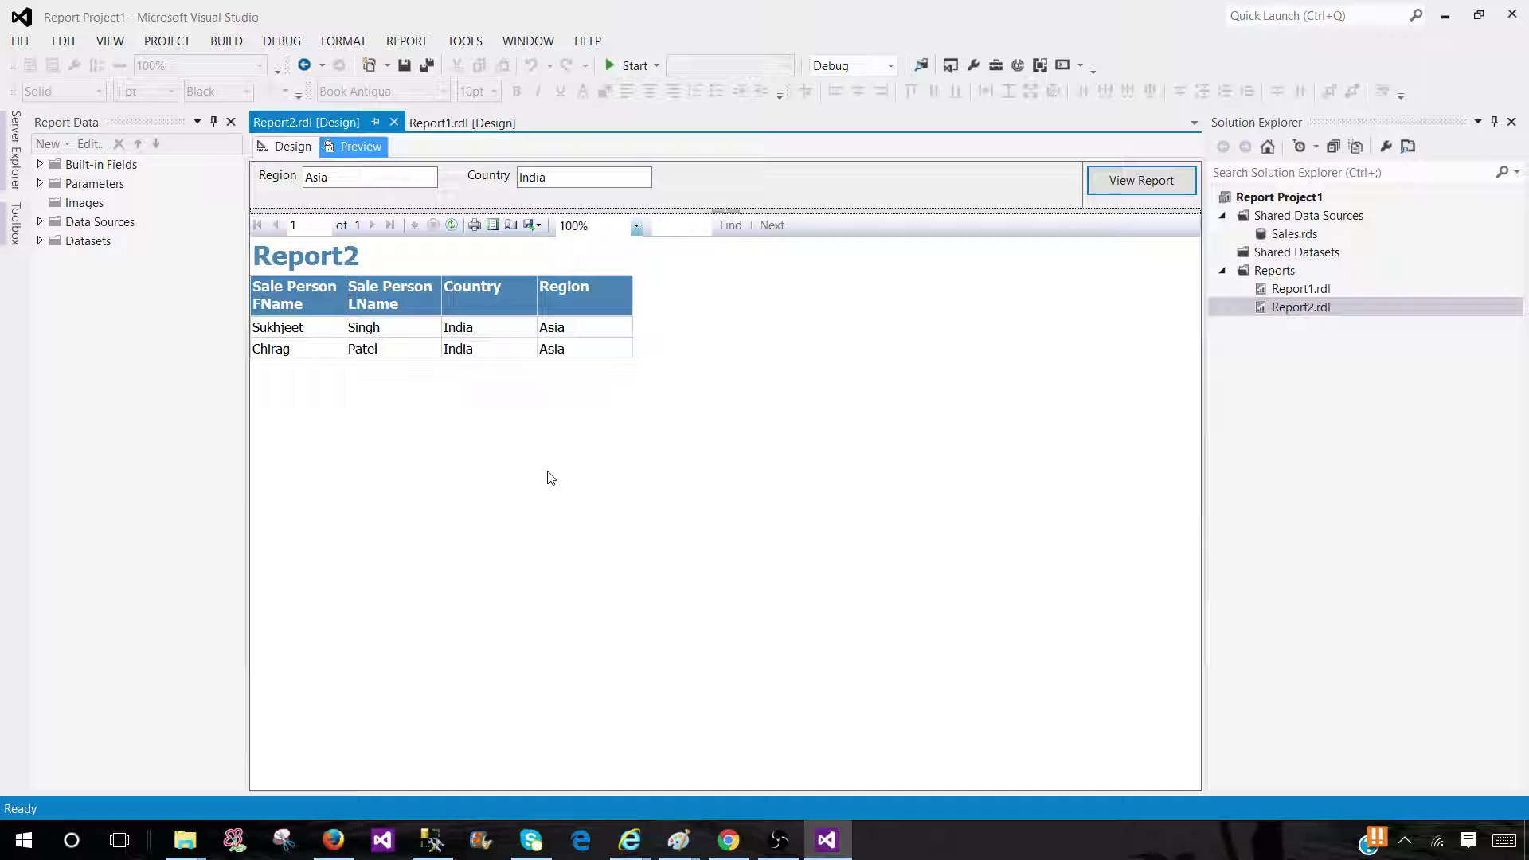
click(291, 147)
Turn on Allow multiple values in the Country parameter's properties.
click(40, 183)
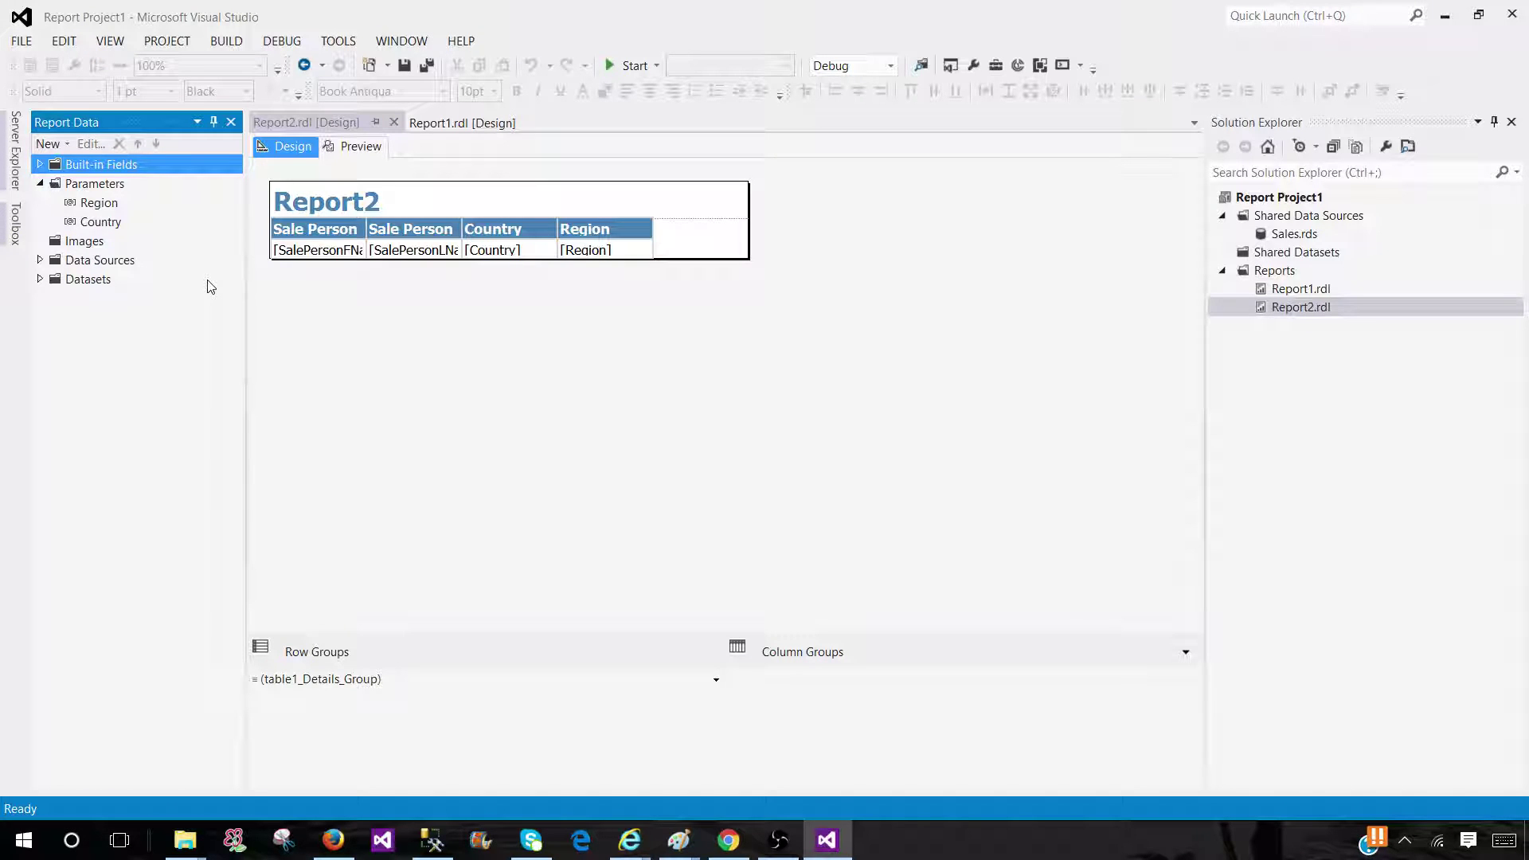
click(121, 231)
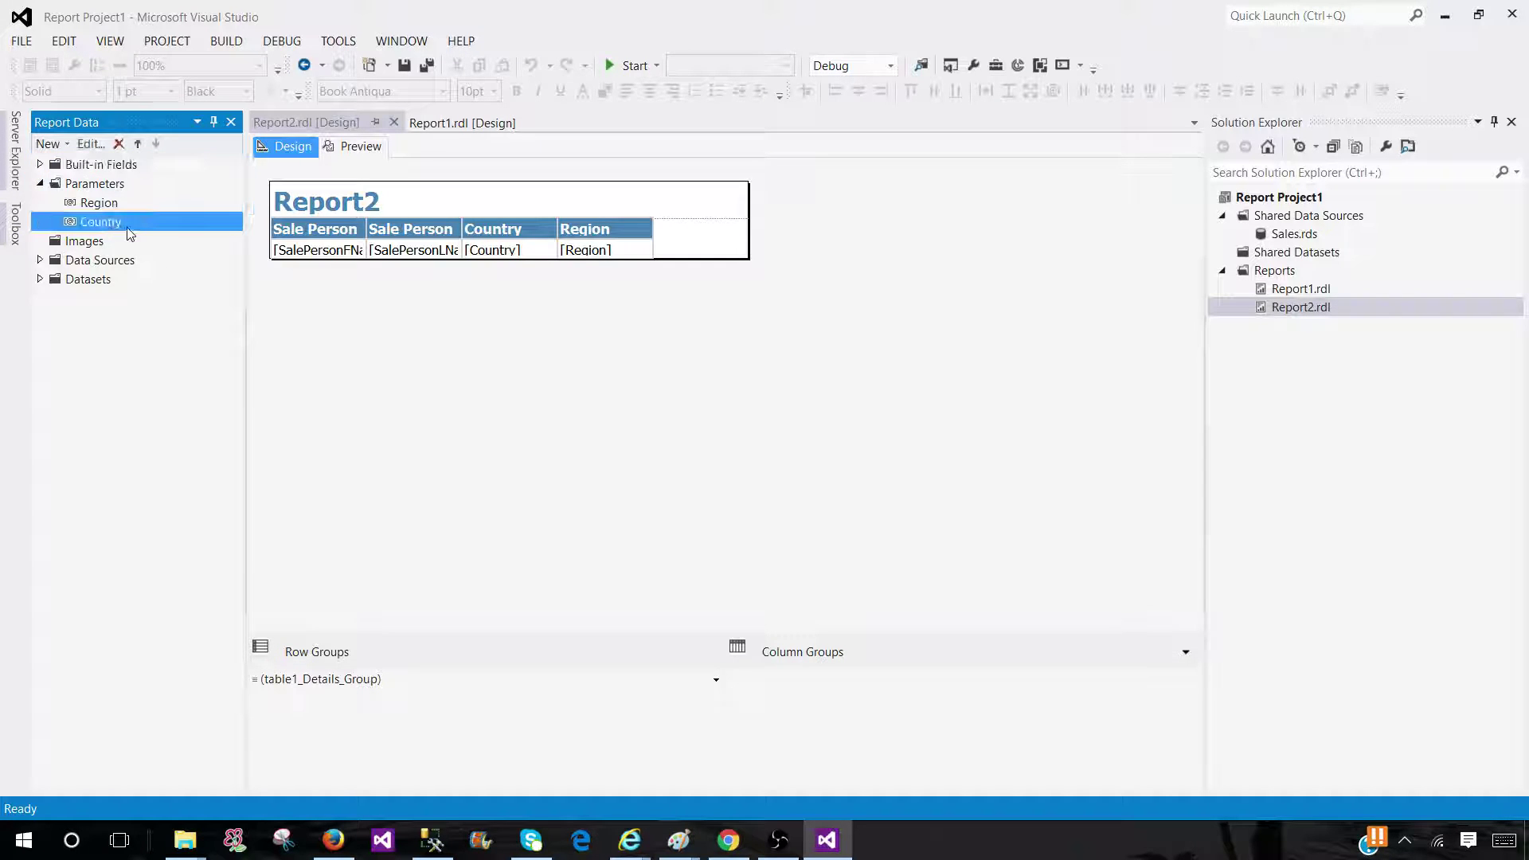
right_click(130, 231)
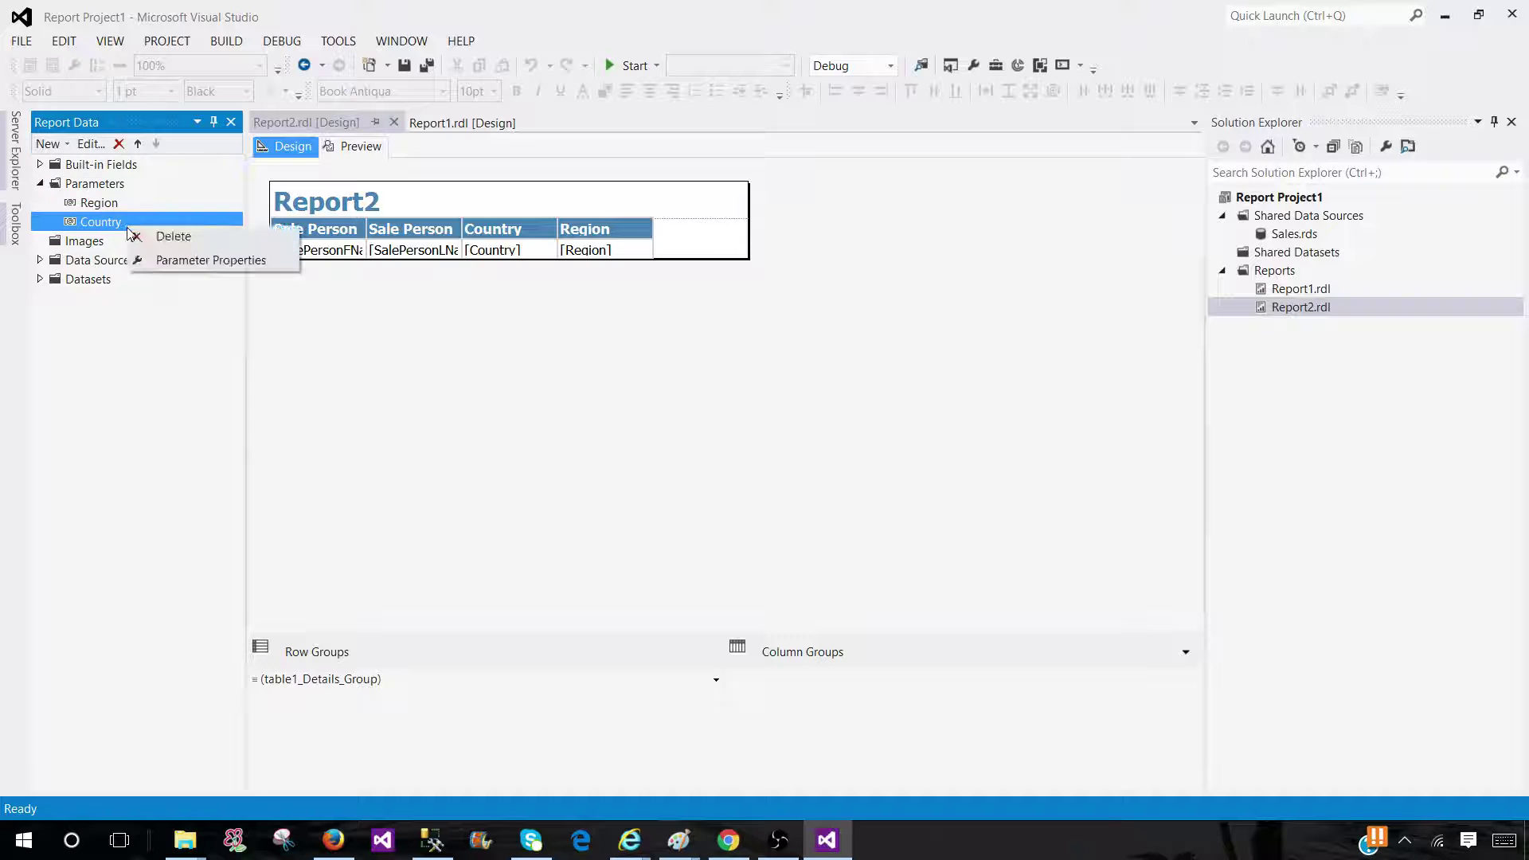
click(164, 262)
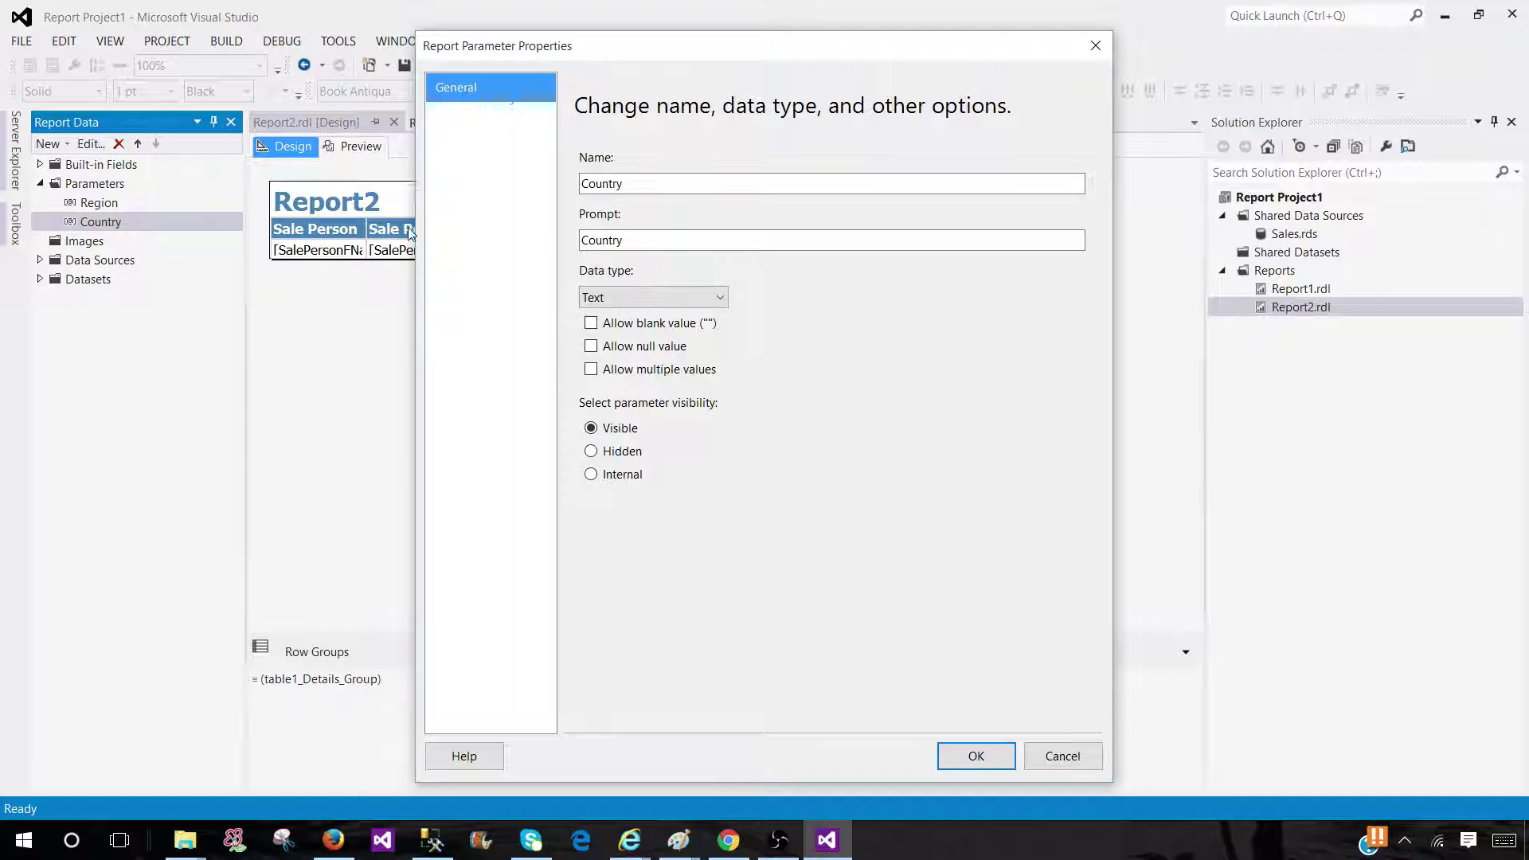
click(590, 368)
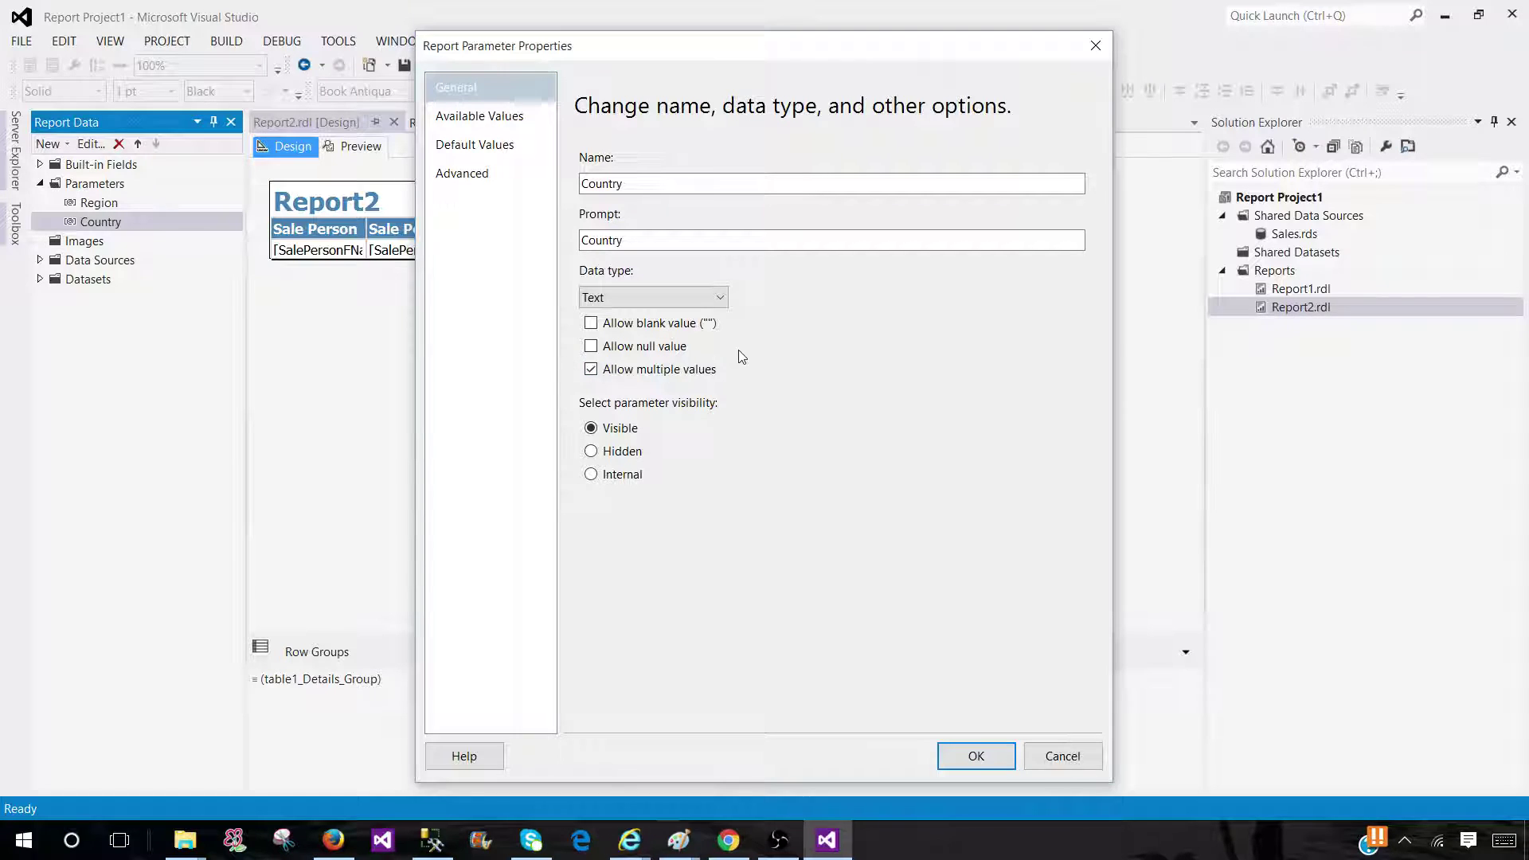
click(970, 757)
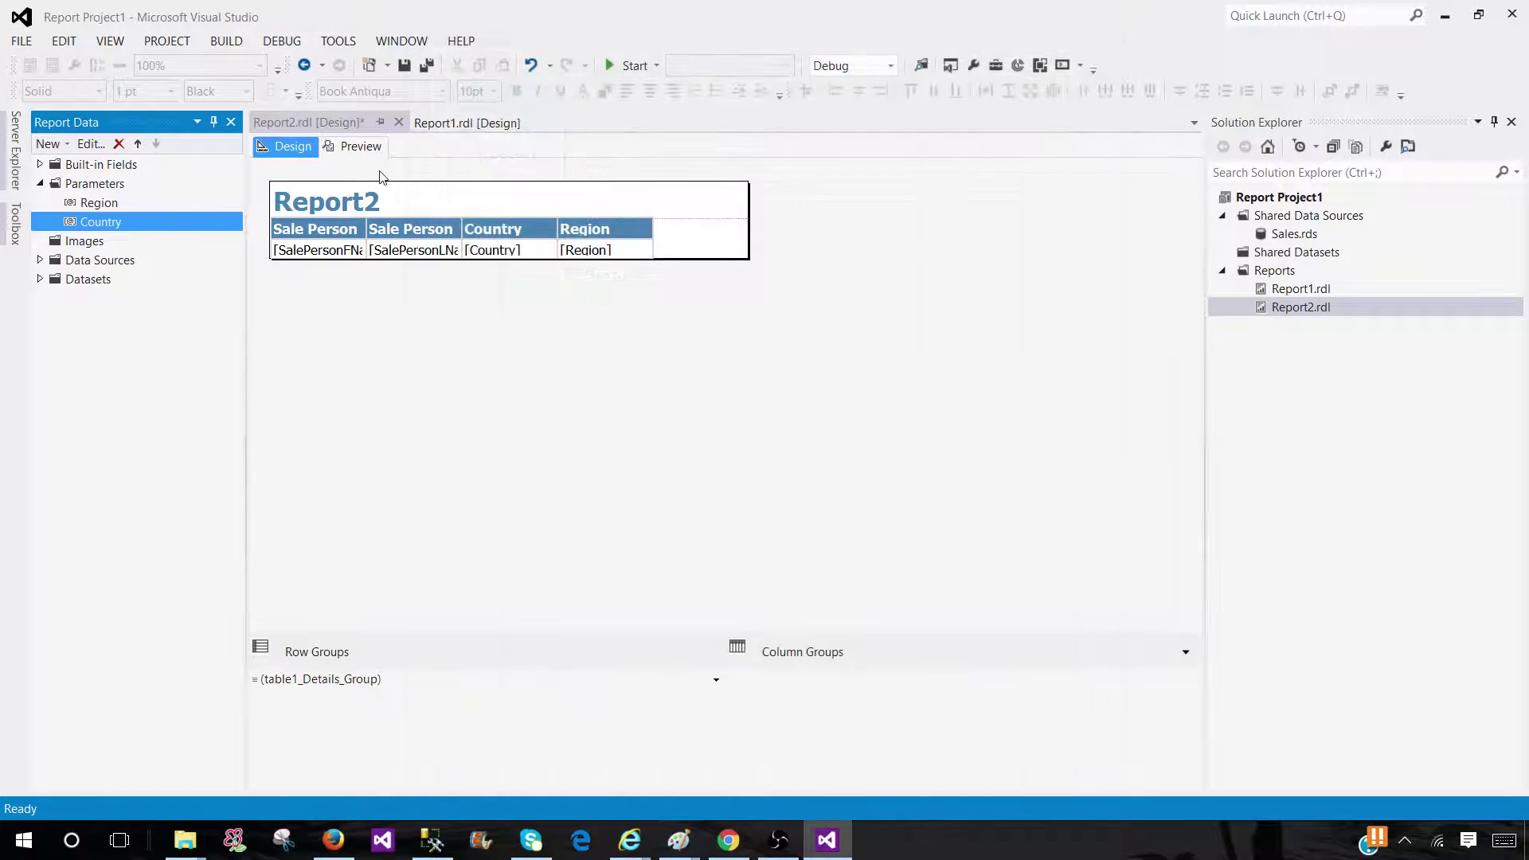
Preview Report2 with Region Asia and both Pakistan and India chosen as countries.
click(355, 146)
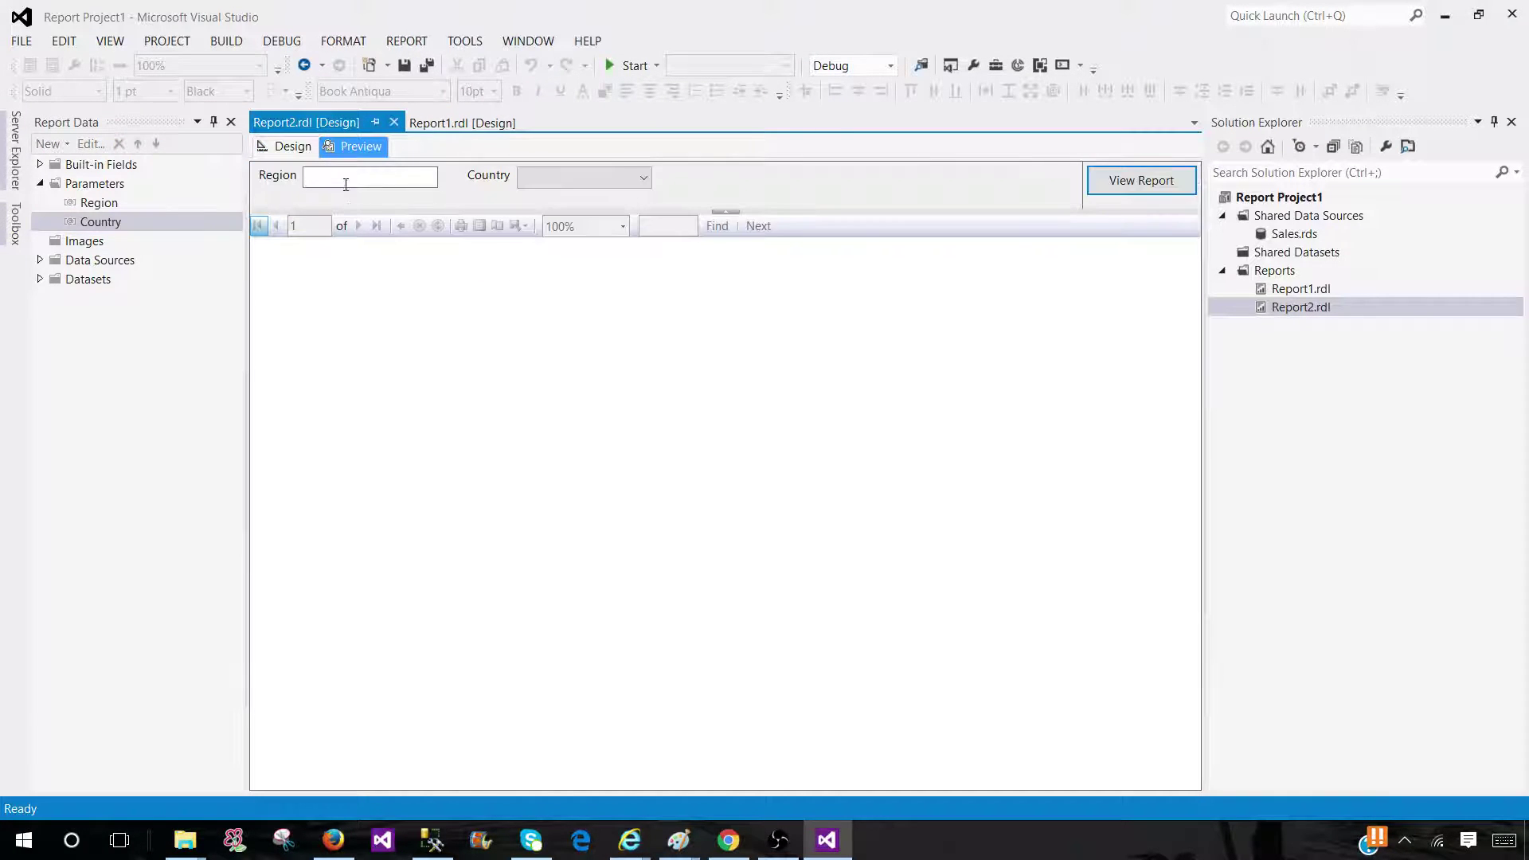
text(/AU)
text(Asia)
key(Tab)
click(548, 180)
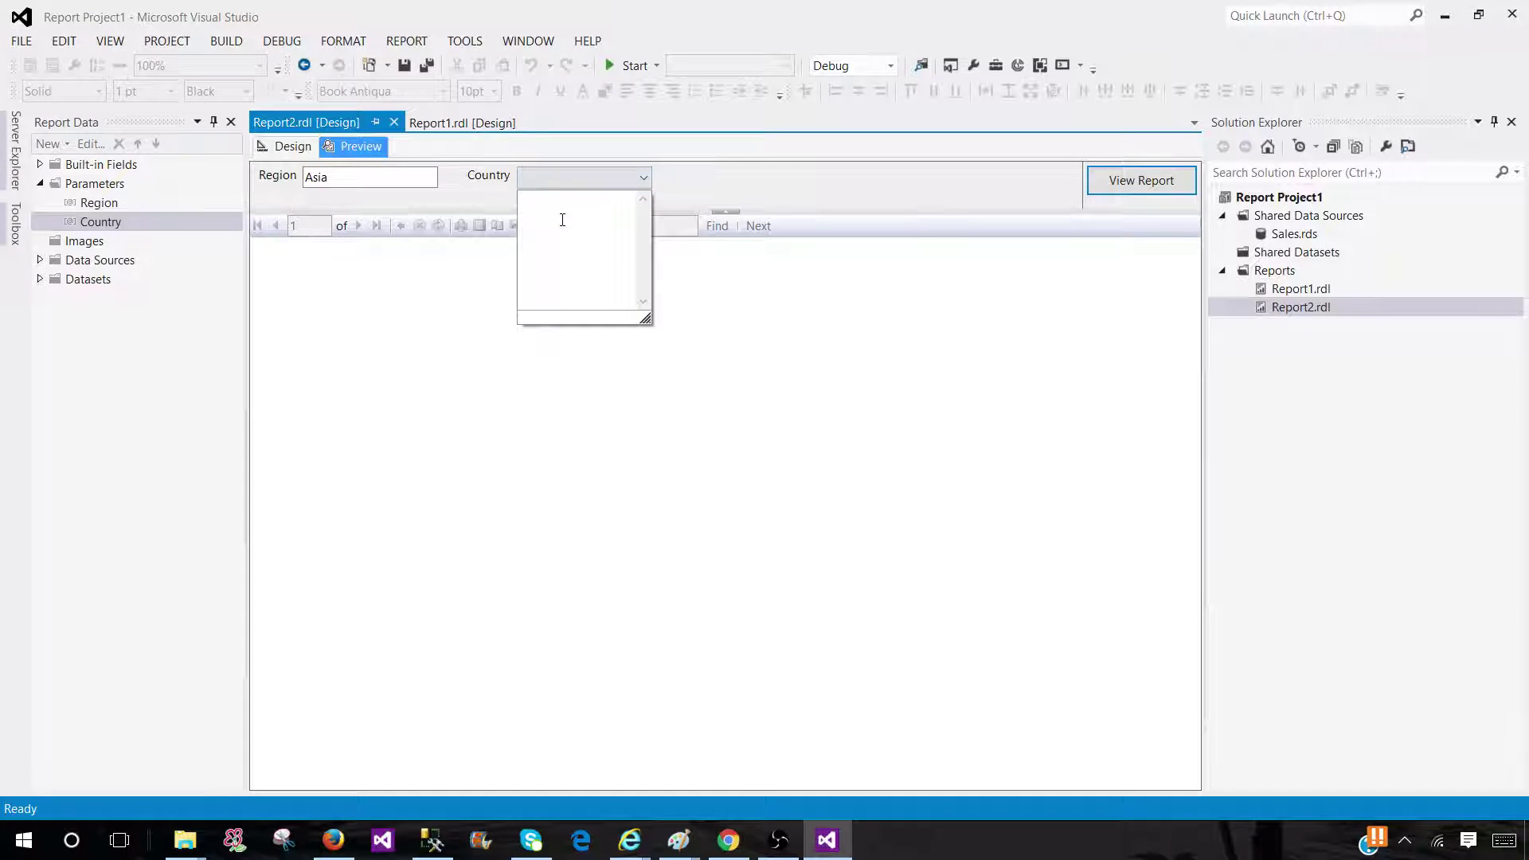
text(Pakistan)
click(769, 189)
click(1139, 188)
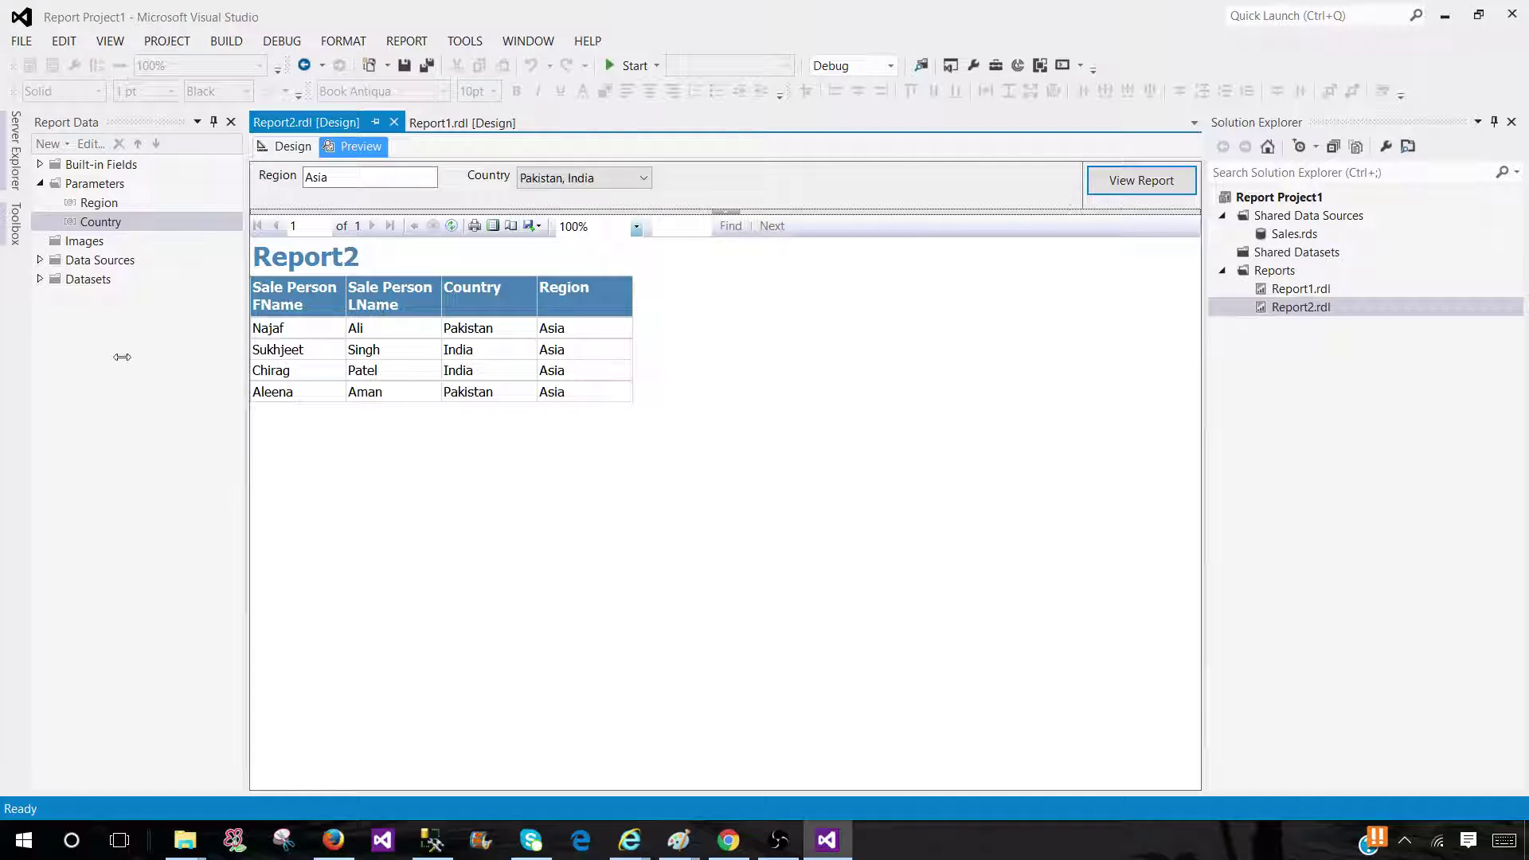
Recheck the Asia region and Country choices, then reload the report preview.
drag(339, 177, 278, 171)
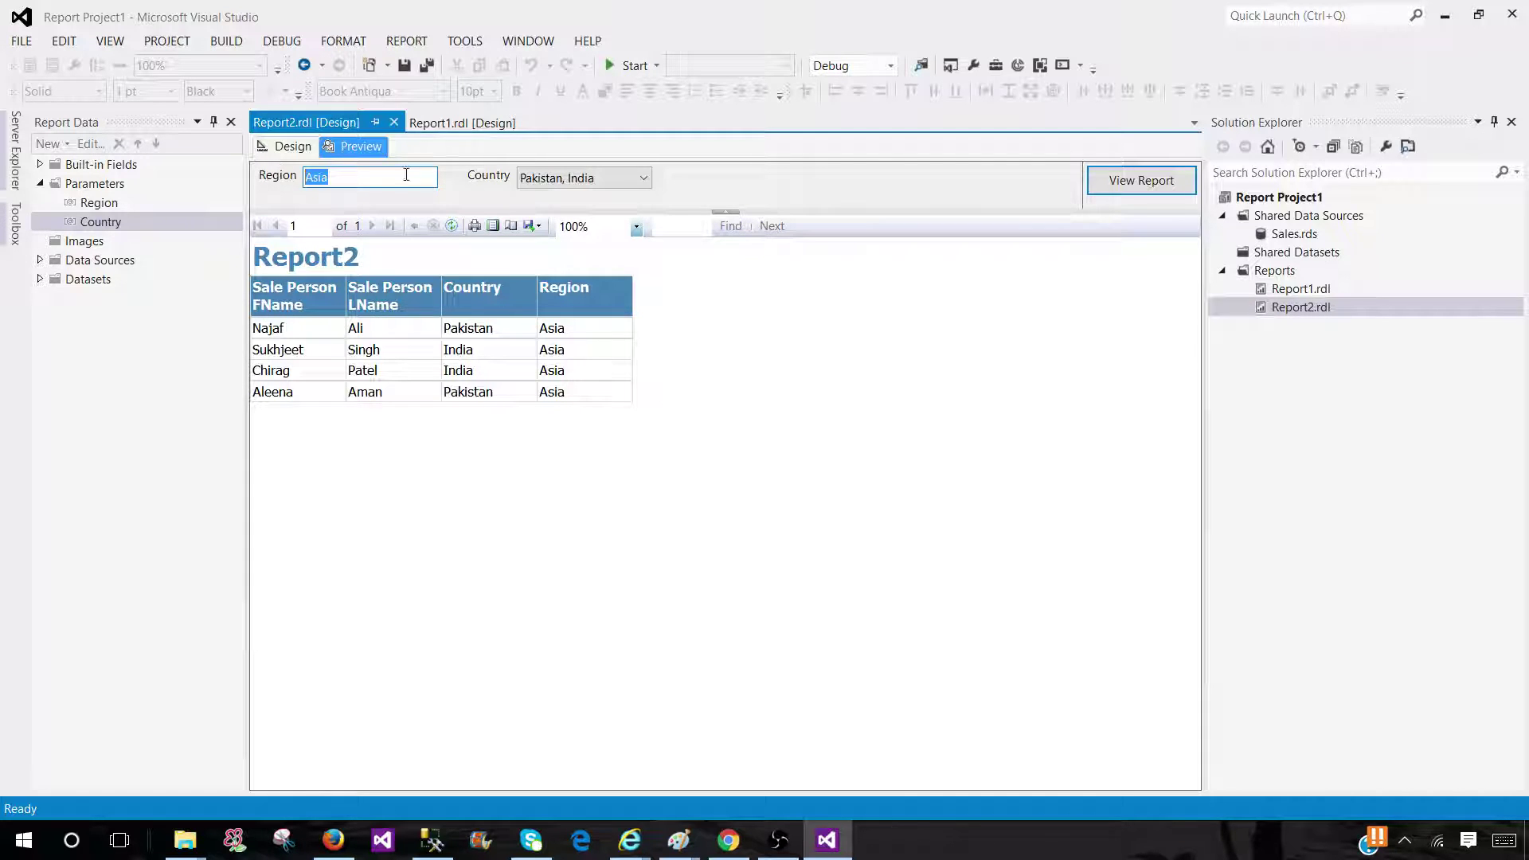
click(546, 178)
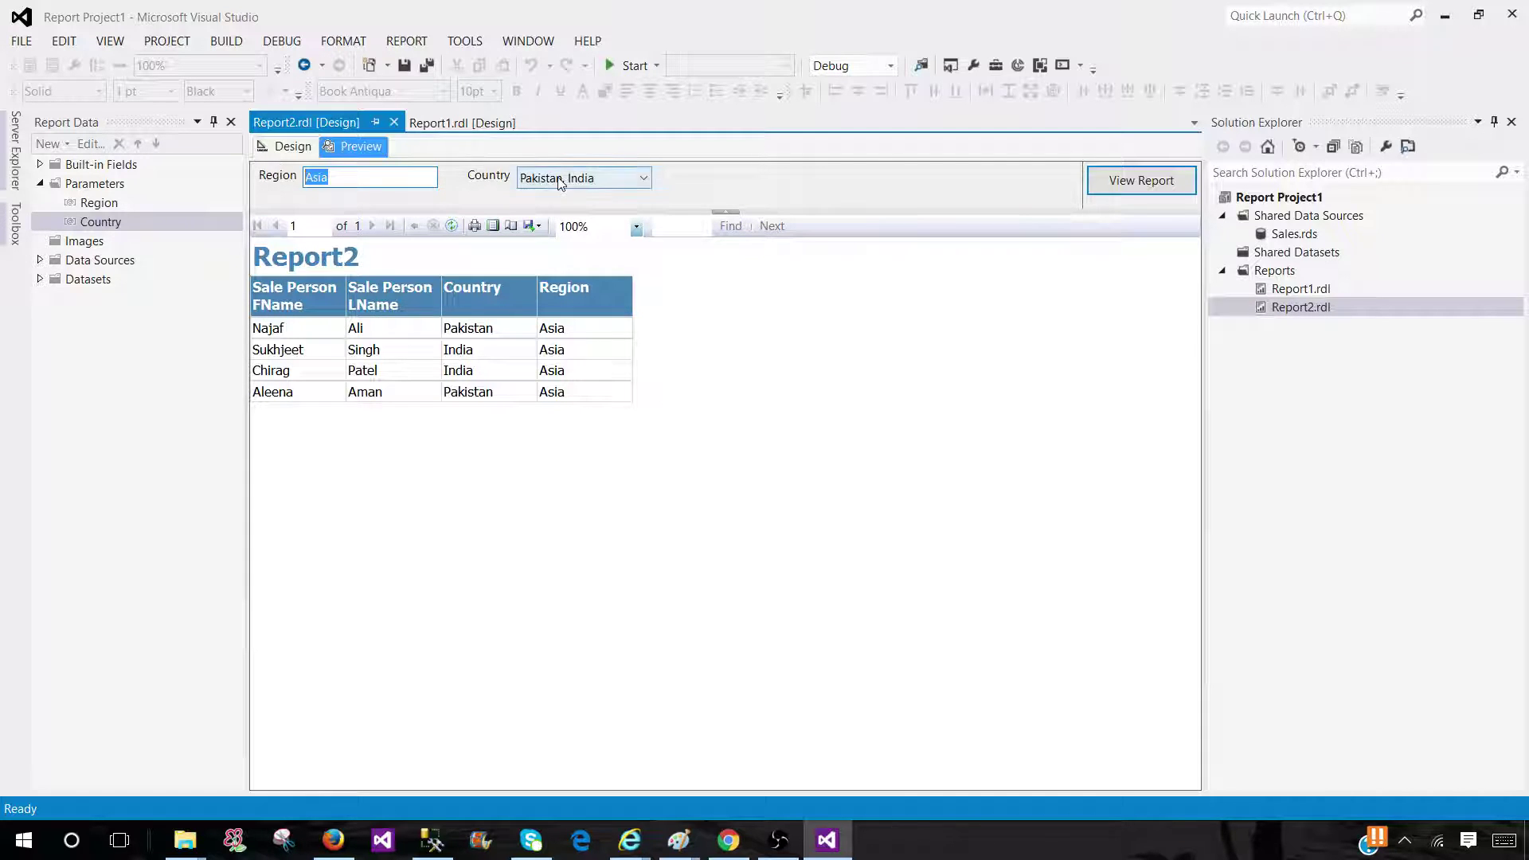
click(497, 209)
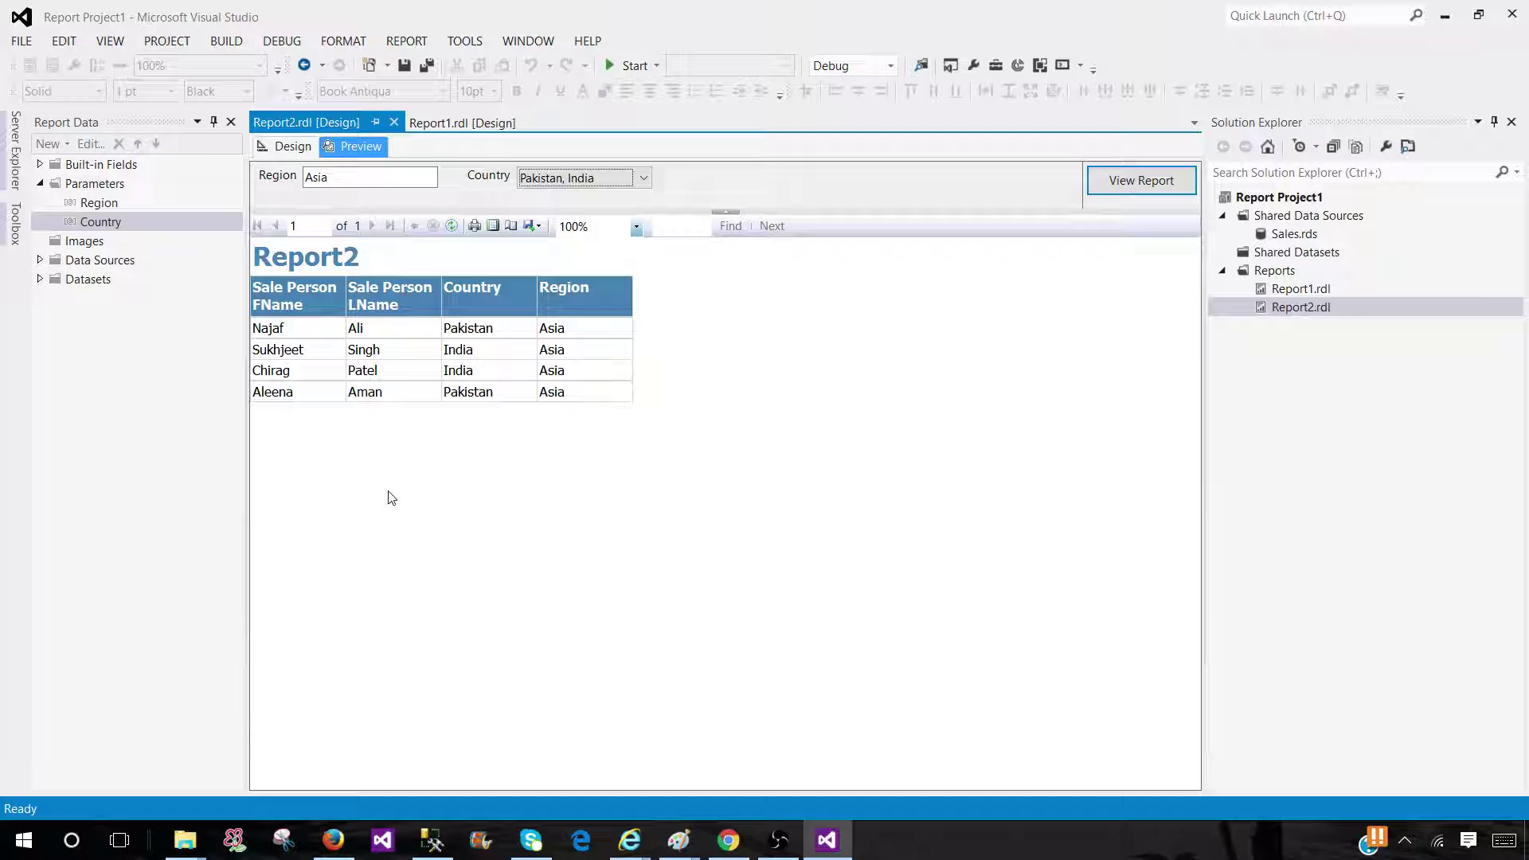
click(88, 204)
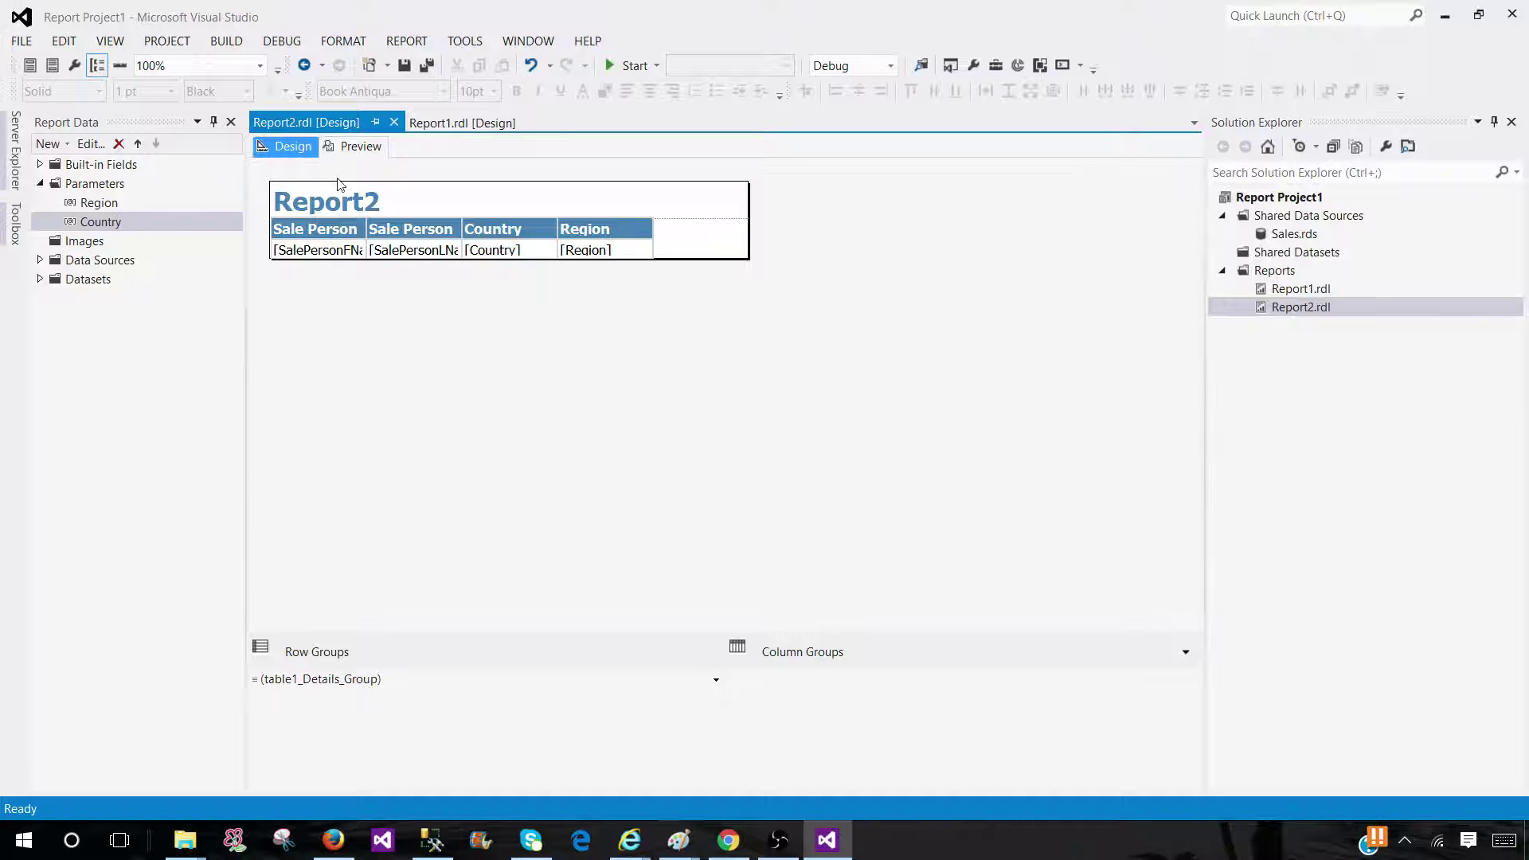
click(352, 148)
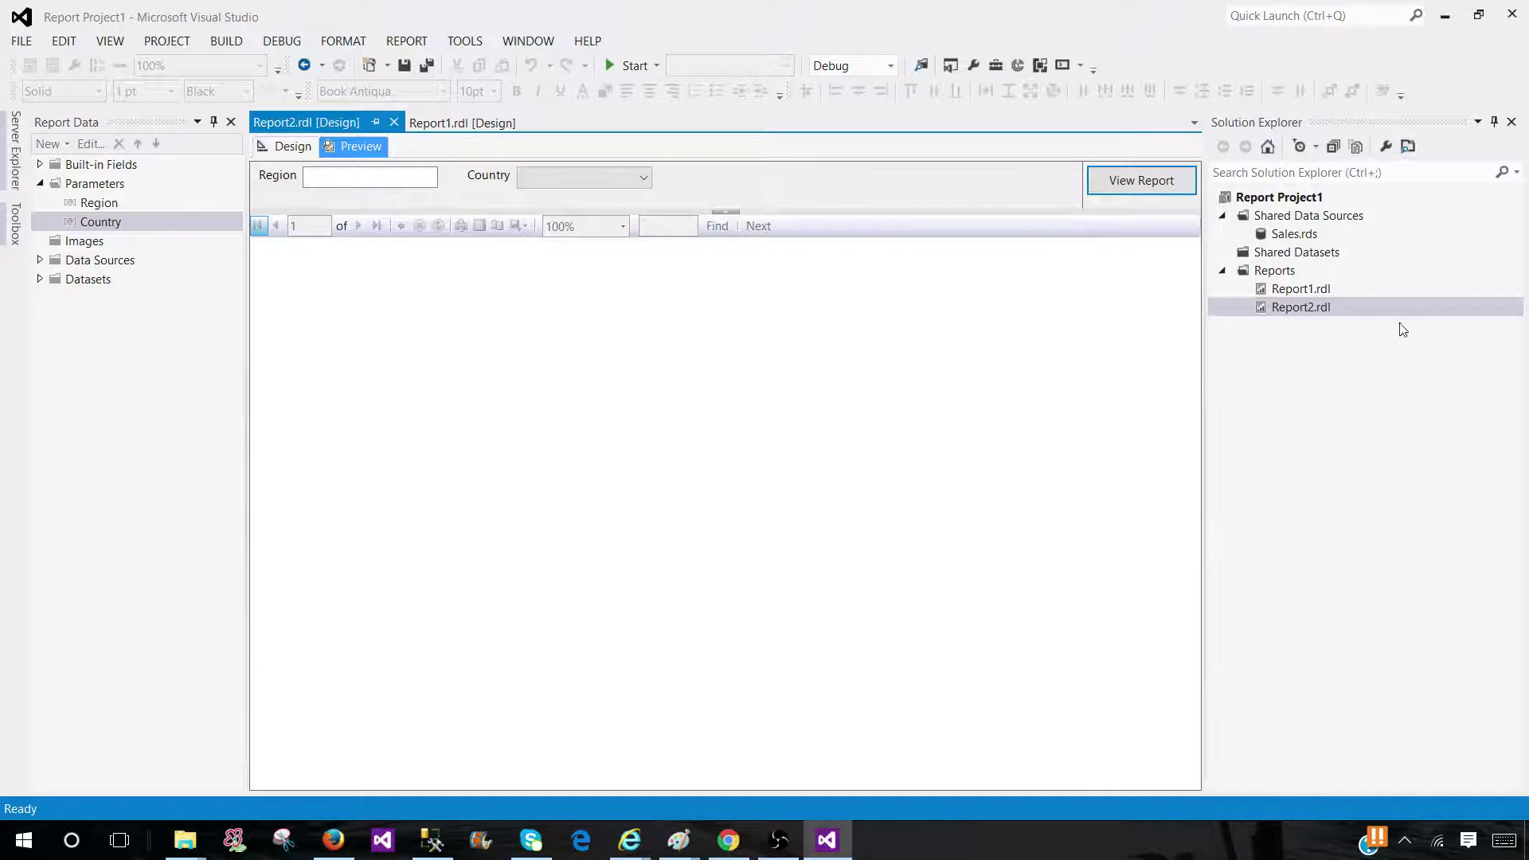
Start another Report Wizard report in Reports with the shared Sales data source, reaching the query step.
click(1284, 273)
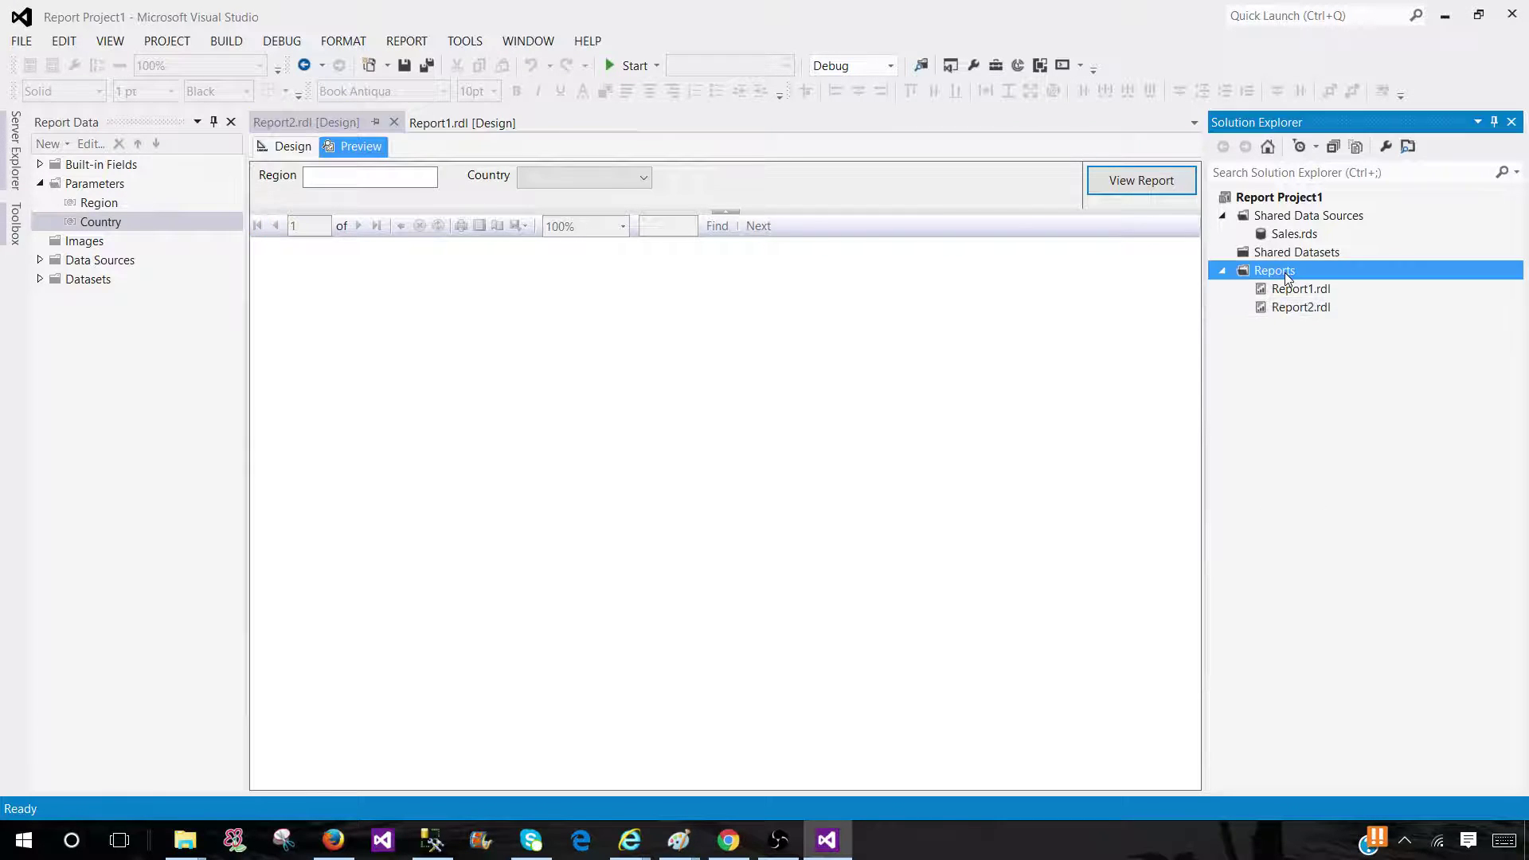
right_click(1288, 276)
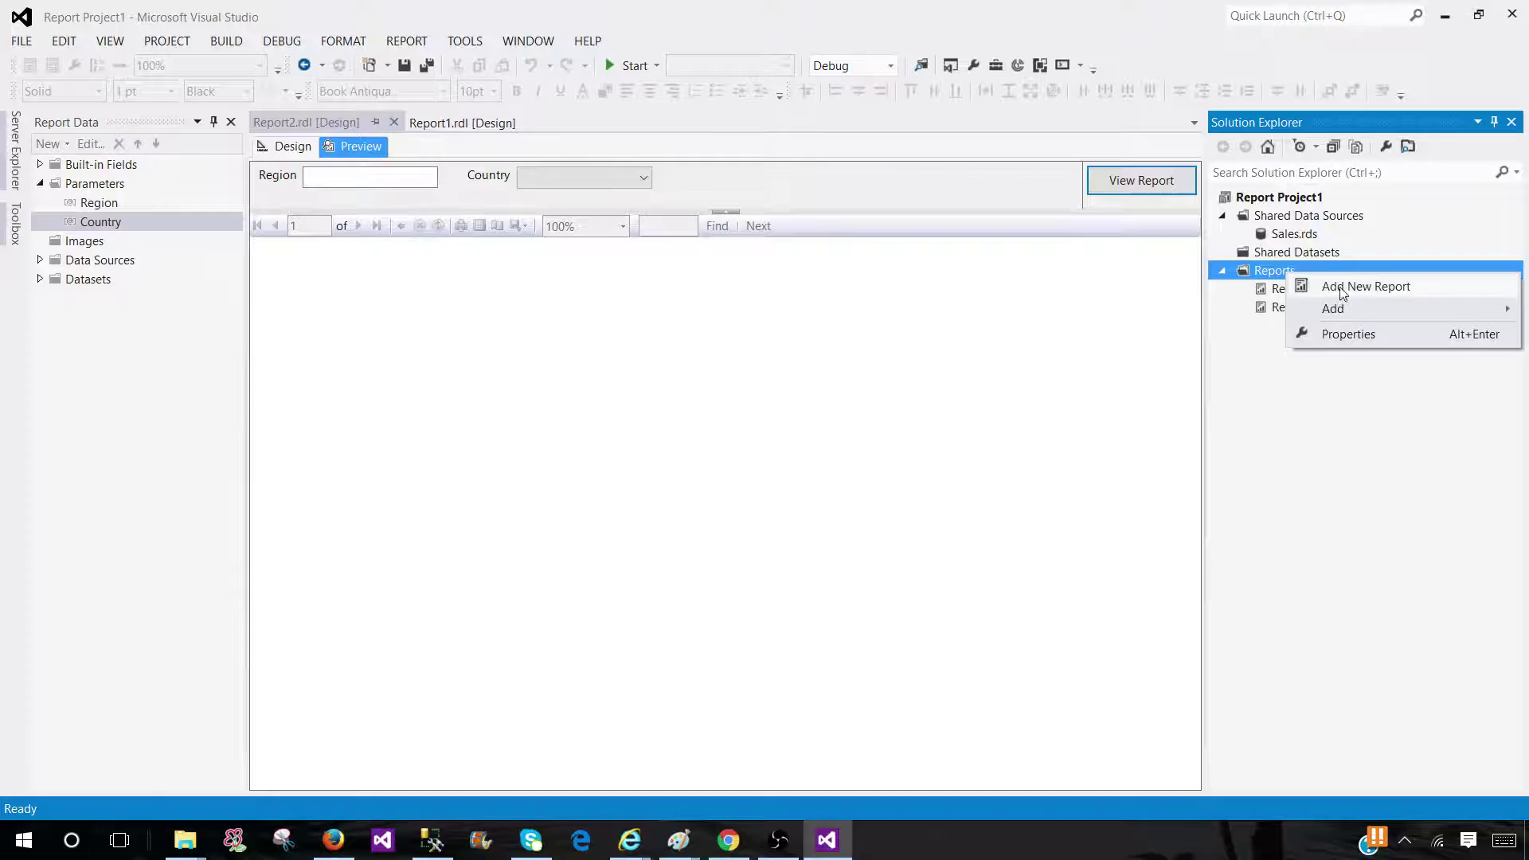
click(1344, 288)
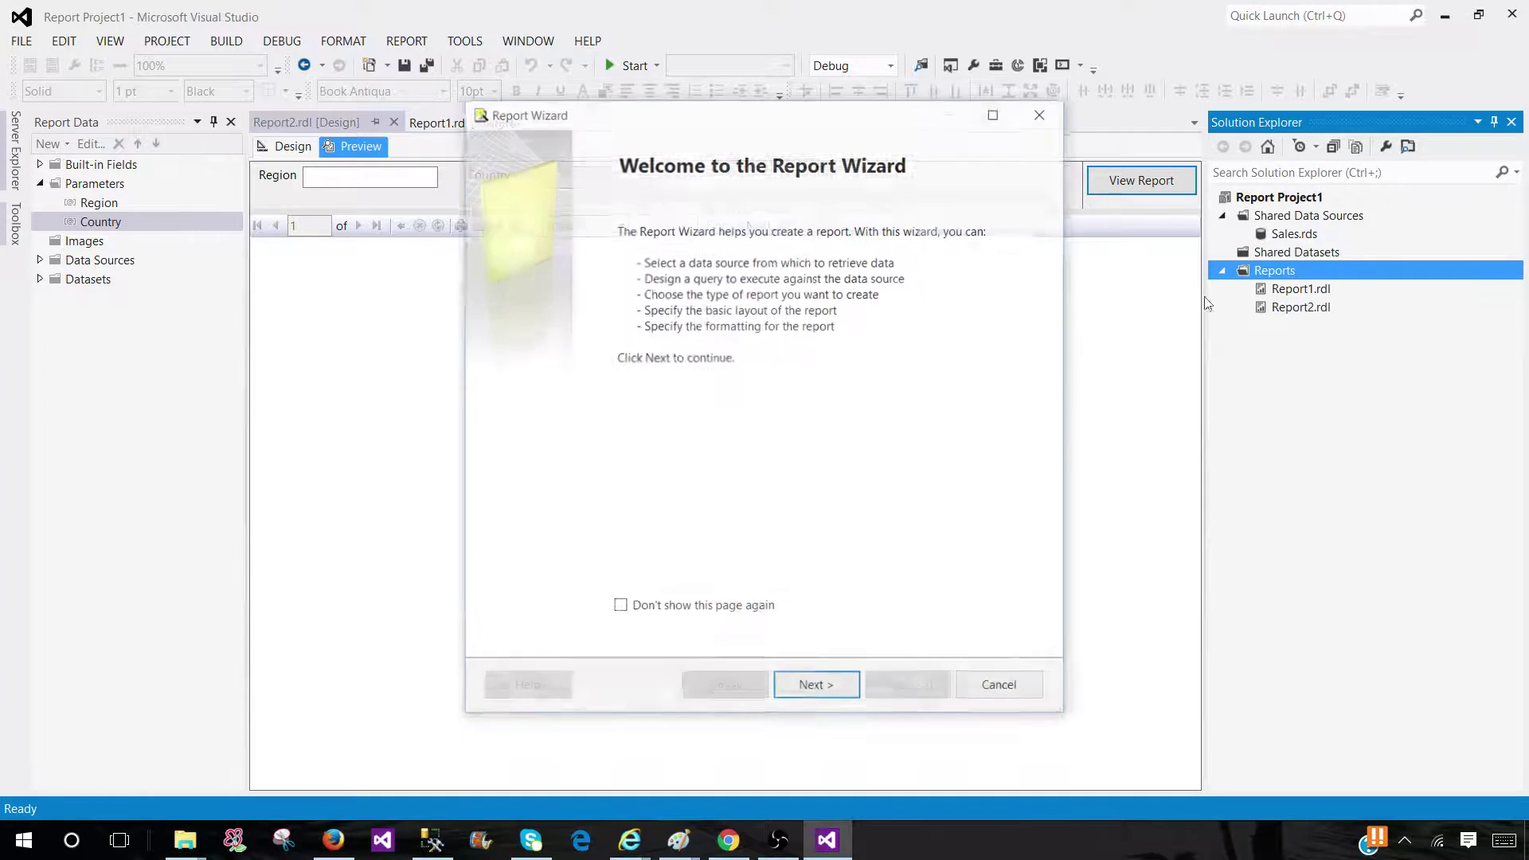
click(821, 687)
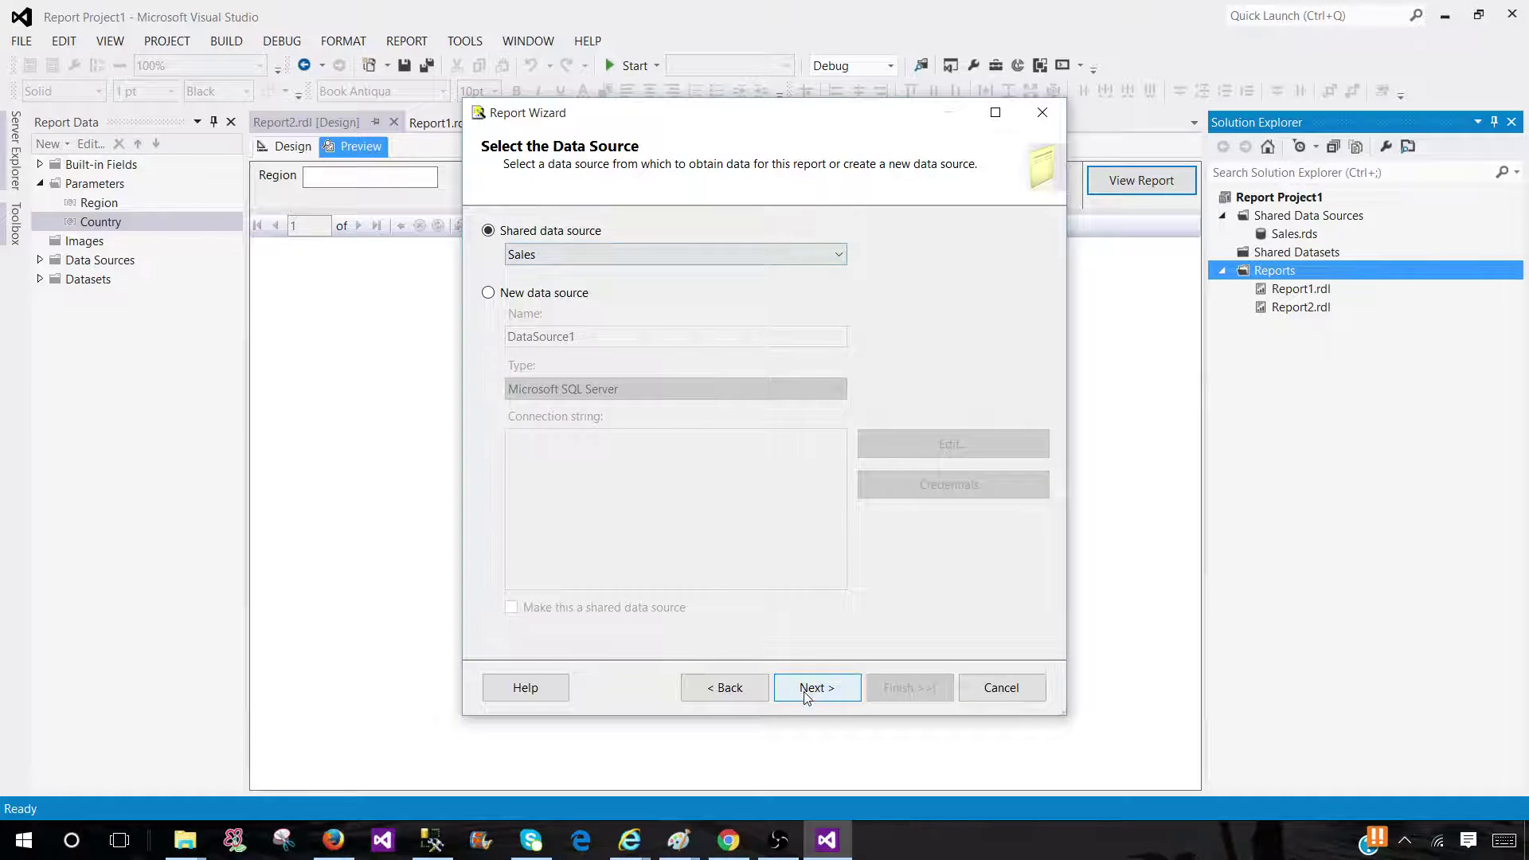
click(798, 686)
click(615, 347)
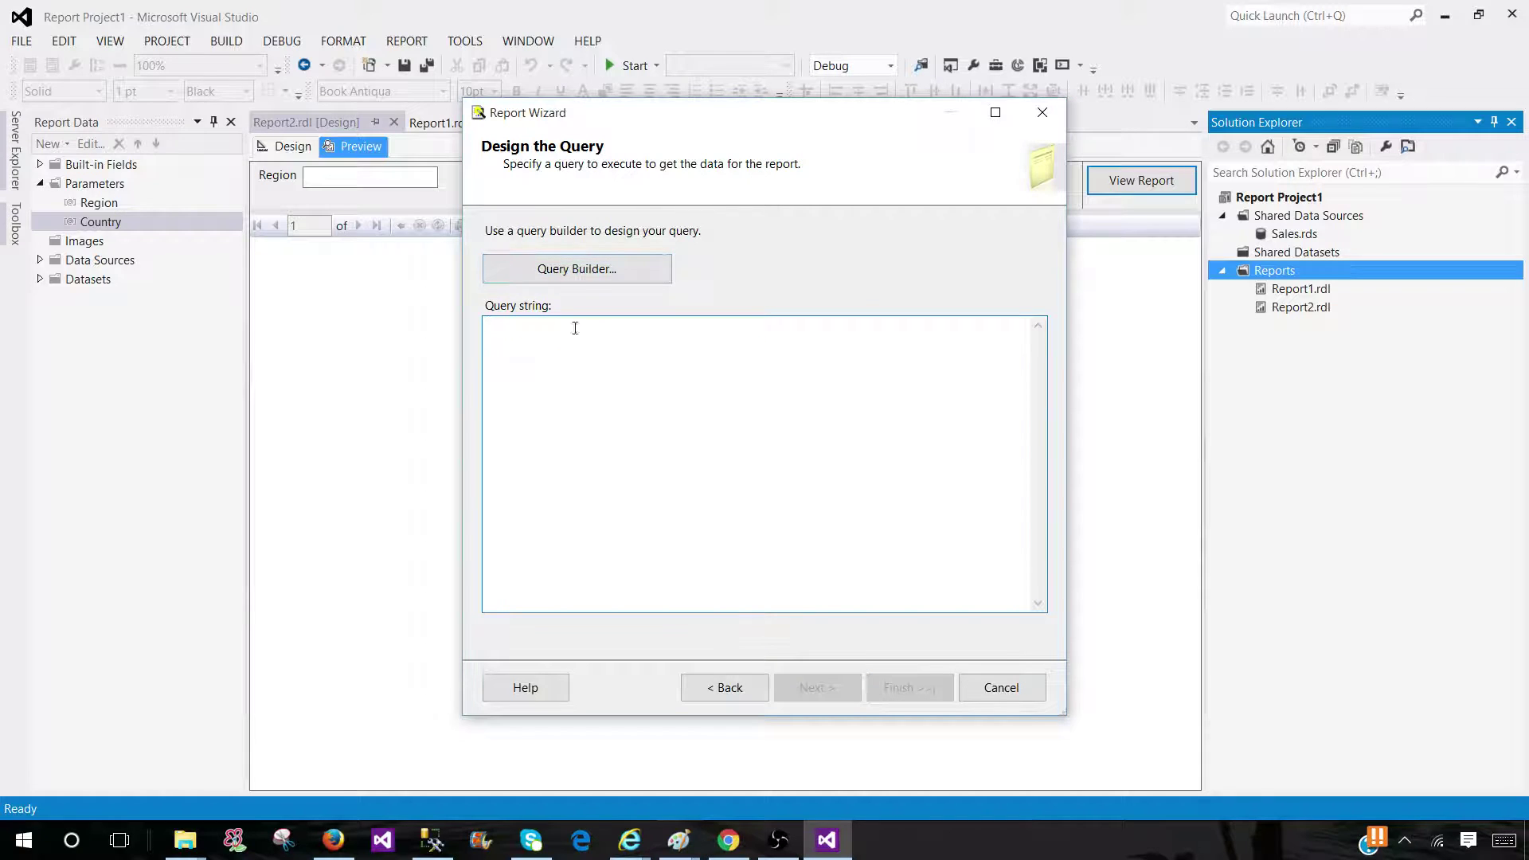
click(434, 841)
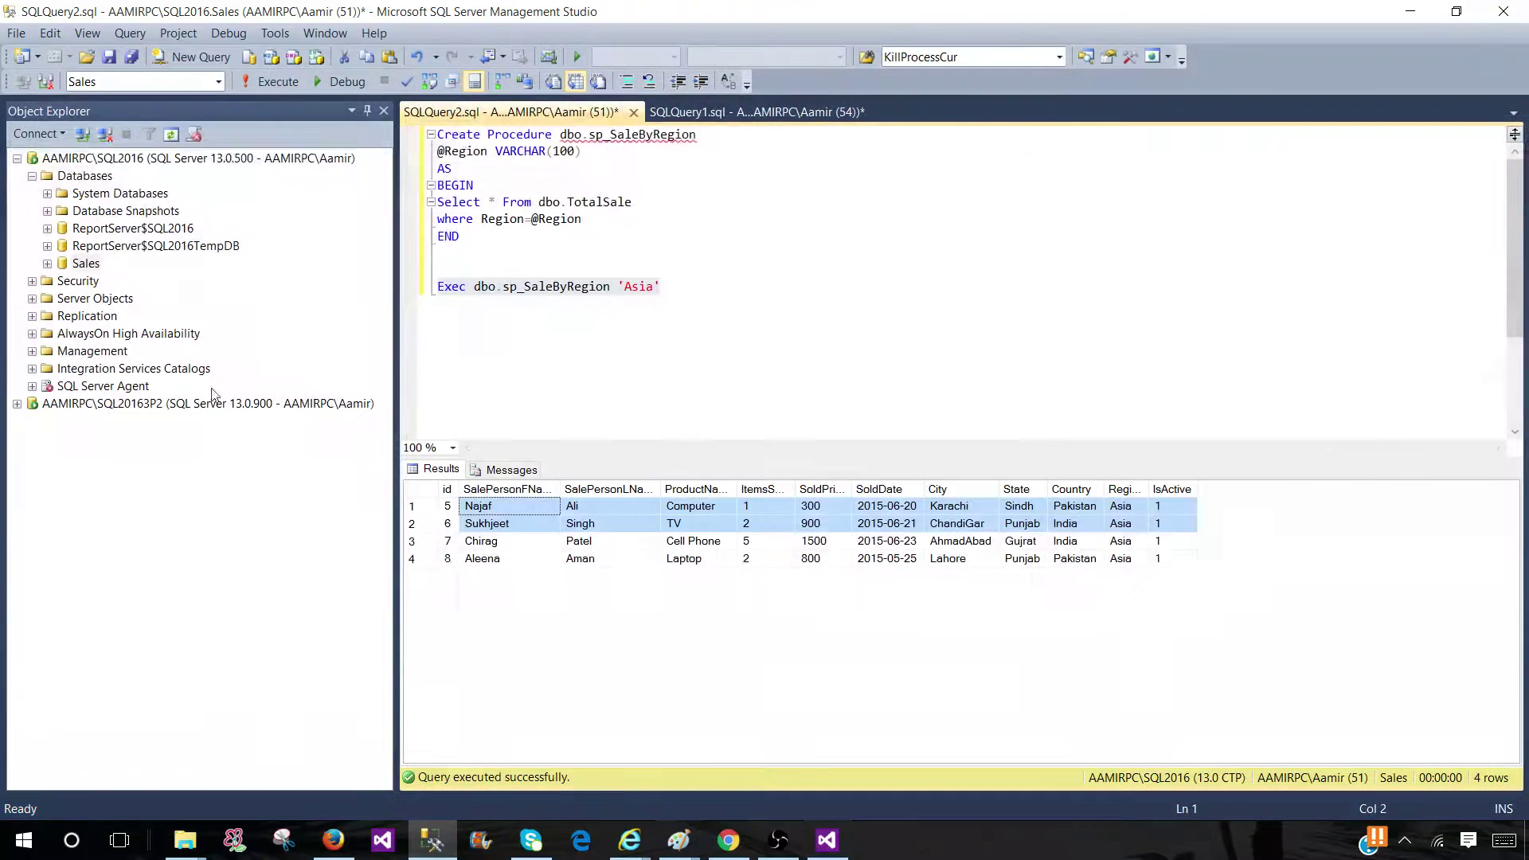
Run the Exec dbo.sp_SaleByRegion statement for region Asia and select its result rows.
click(719, 134)
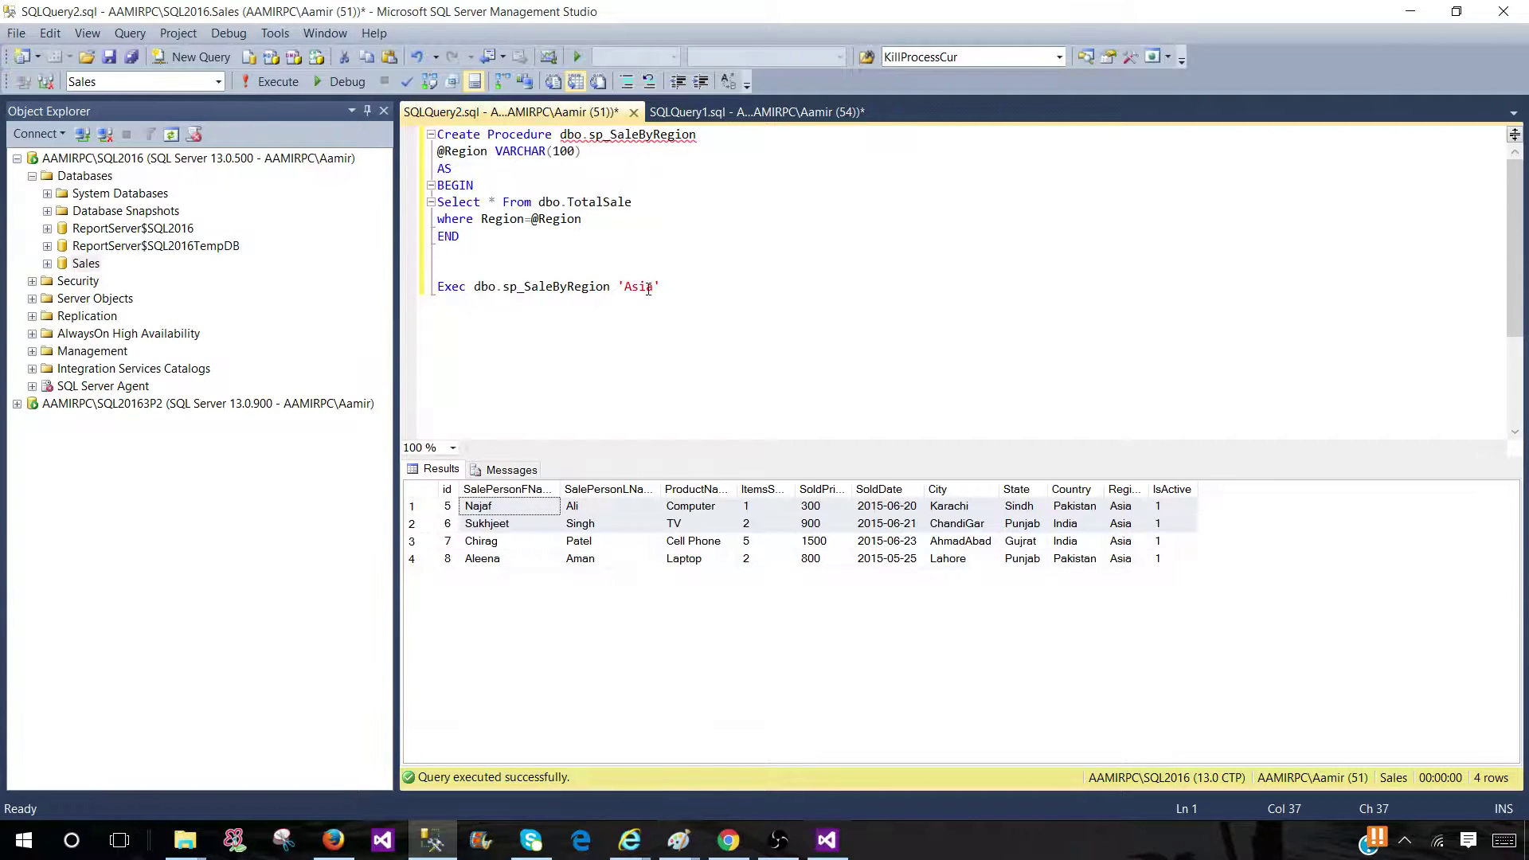
drag(675, 290, 434, 288)
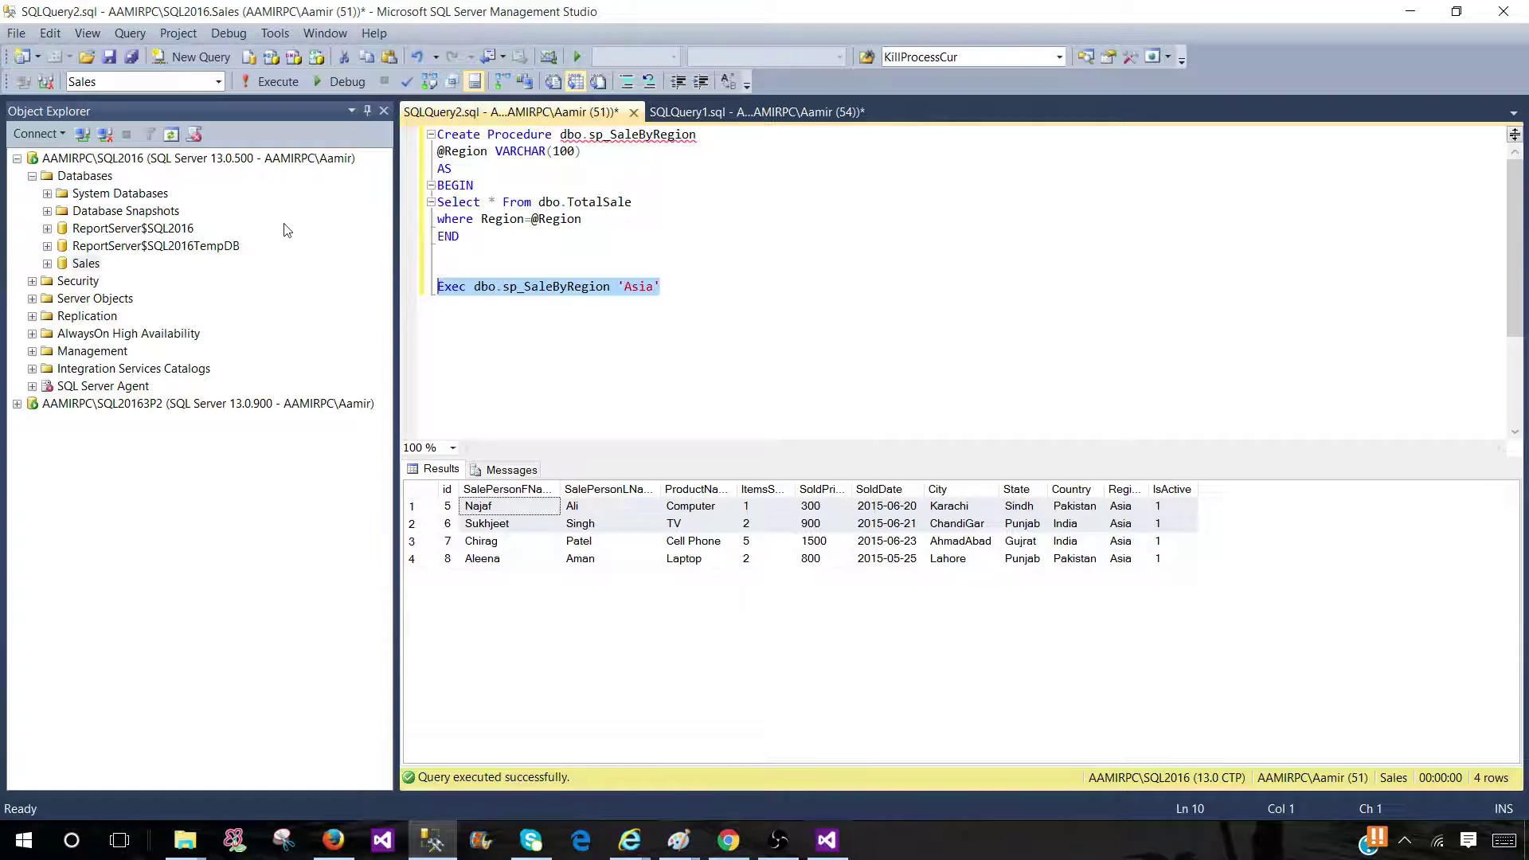
key(F5)
click(431, 493)
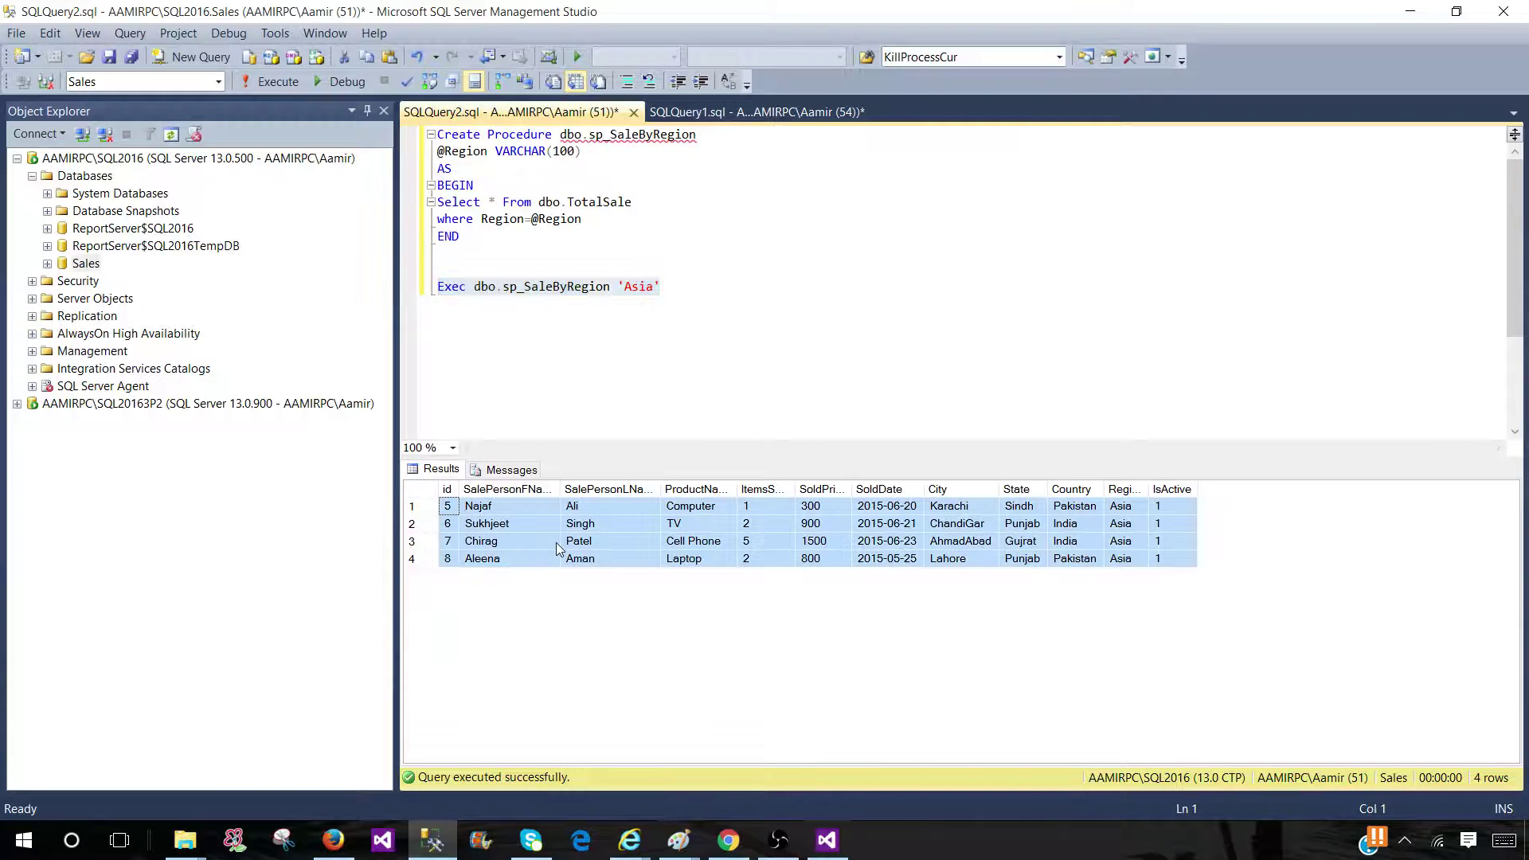
Copy the 'Exec dbo.sp_SaleByRegion' call text from the query editor.
click(610, 287)
drag(610, 287, 438, 287)
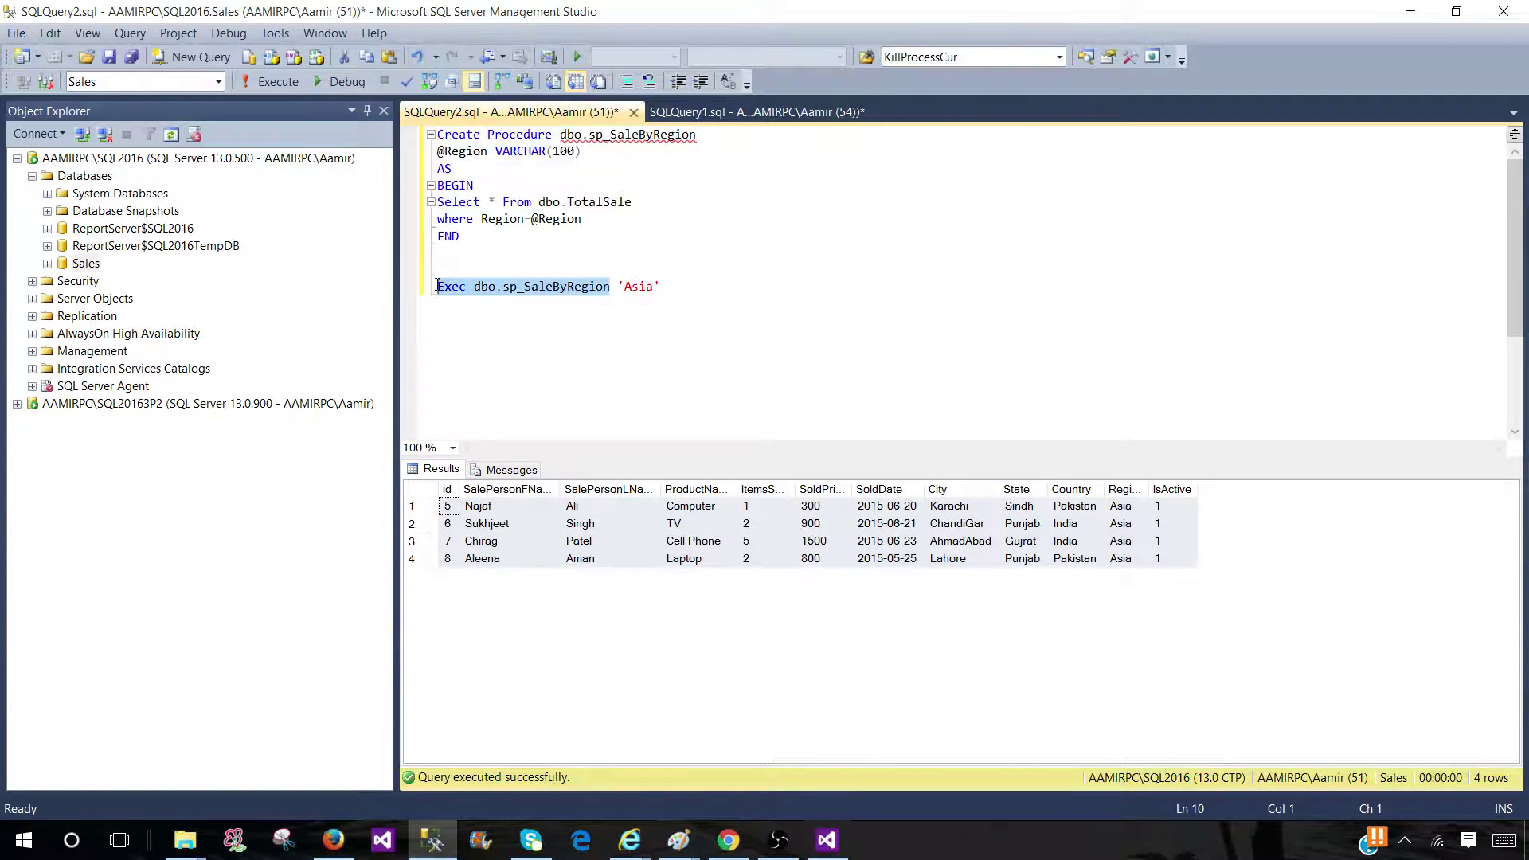
right_click(442, 285)
click(486, 317)
click(827, 840)
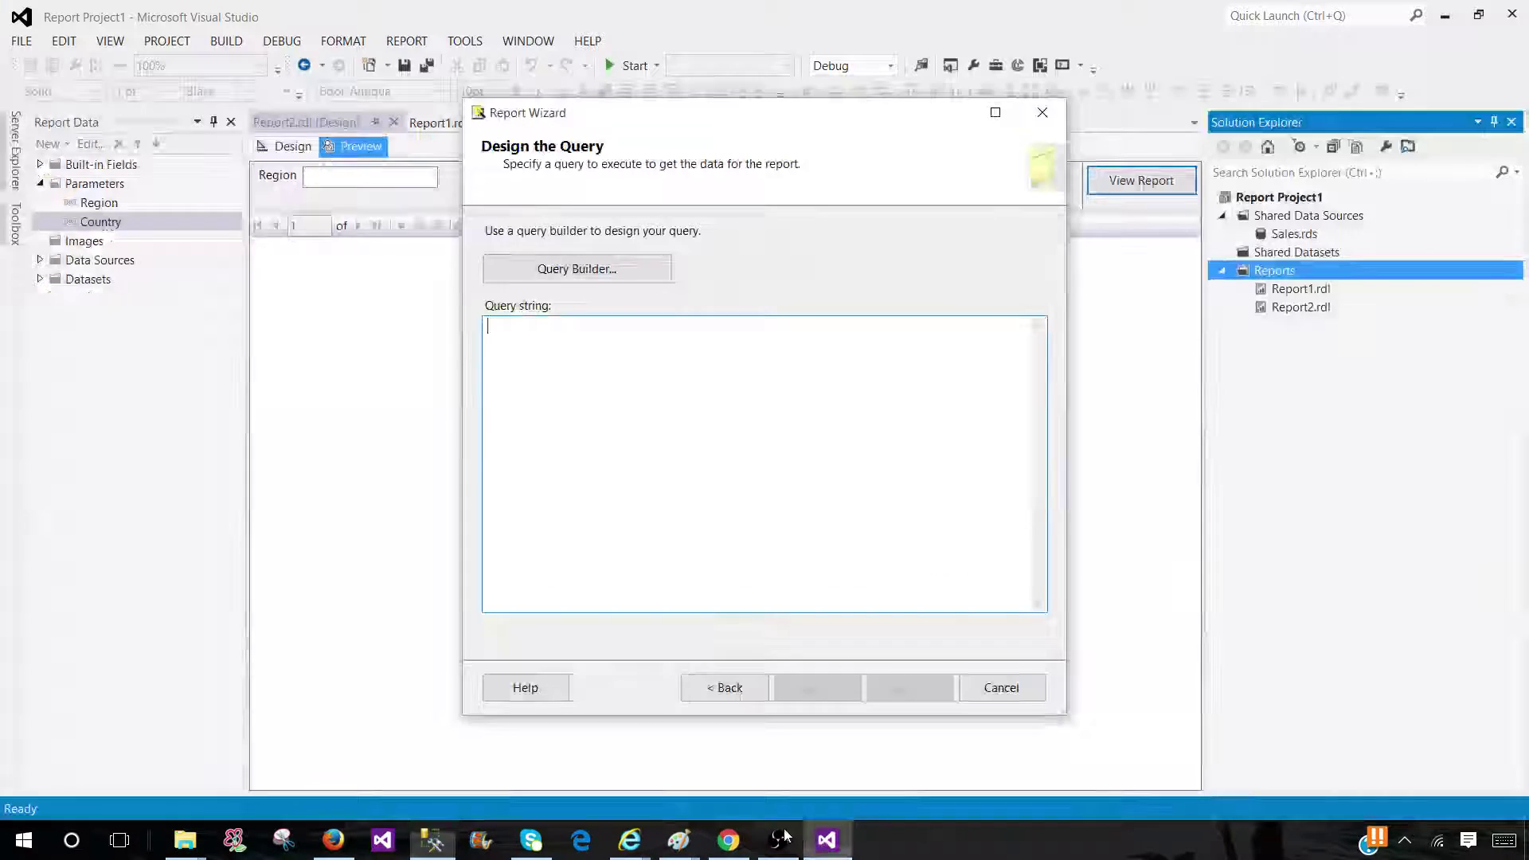
right_click(643, 388)
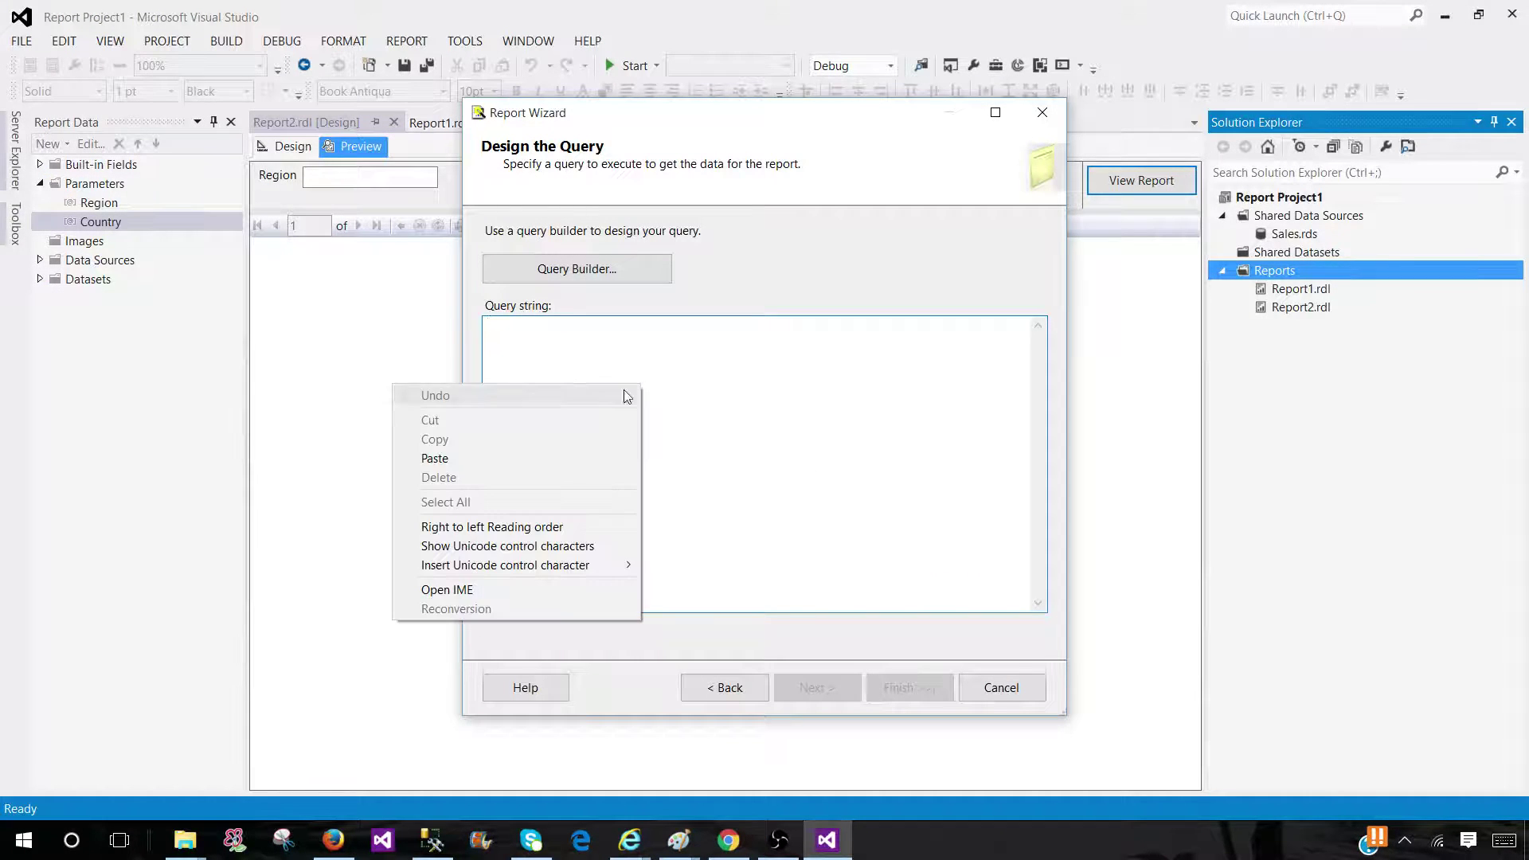
click(536, 455)
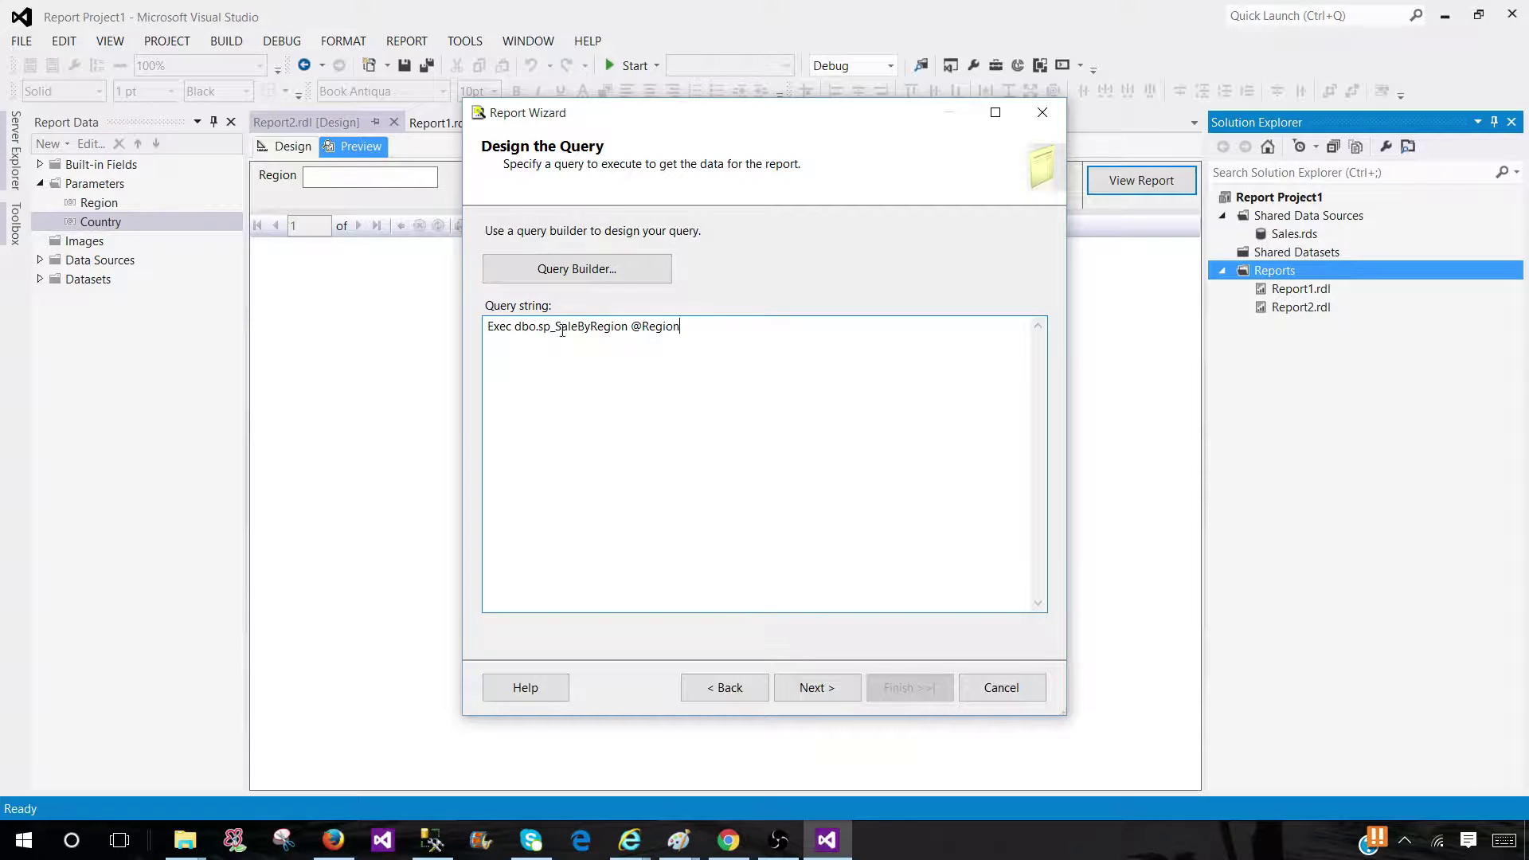
drag(630, 326, 529, 324)
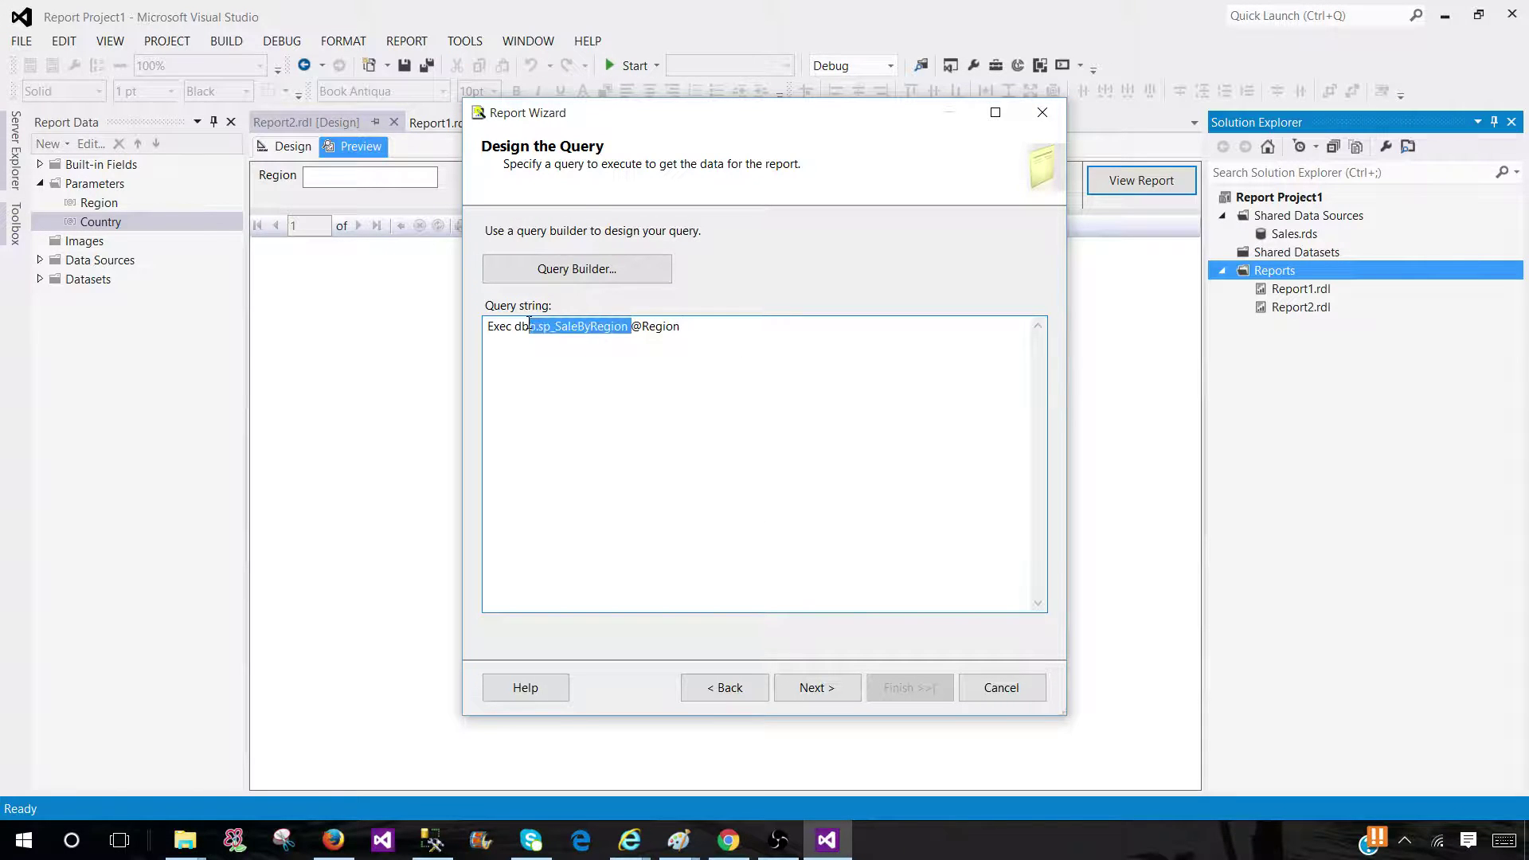
click(635, 327)
drag(635, 327, 687, 326)
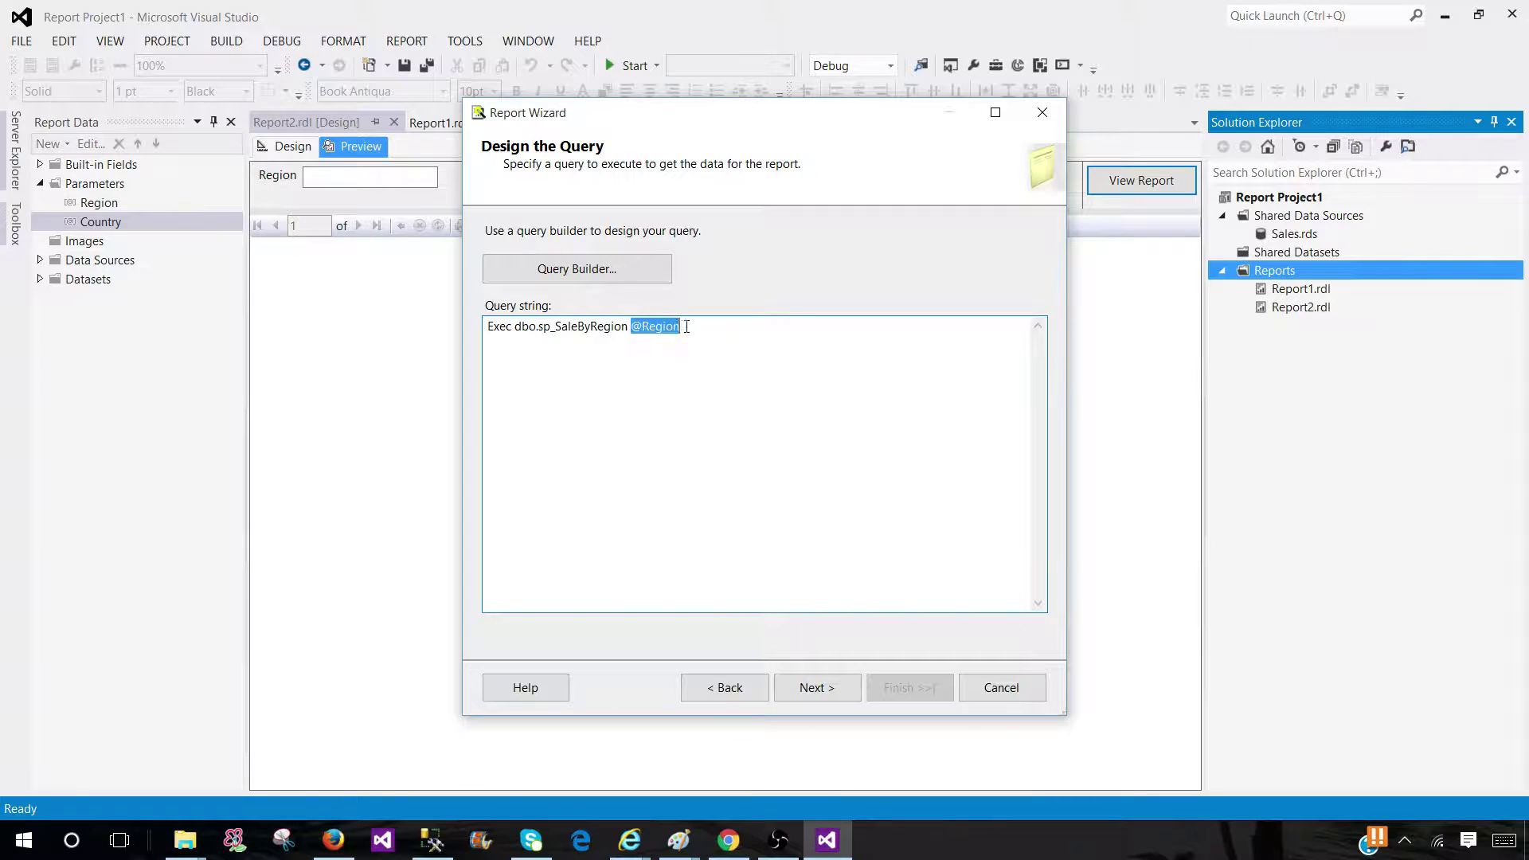
click(677, 332)
click(817, 687)
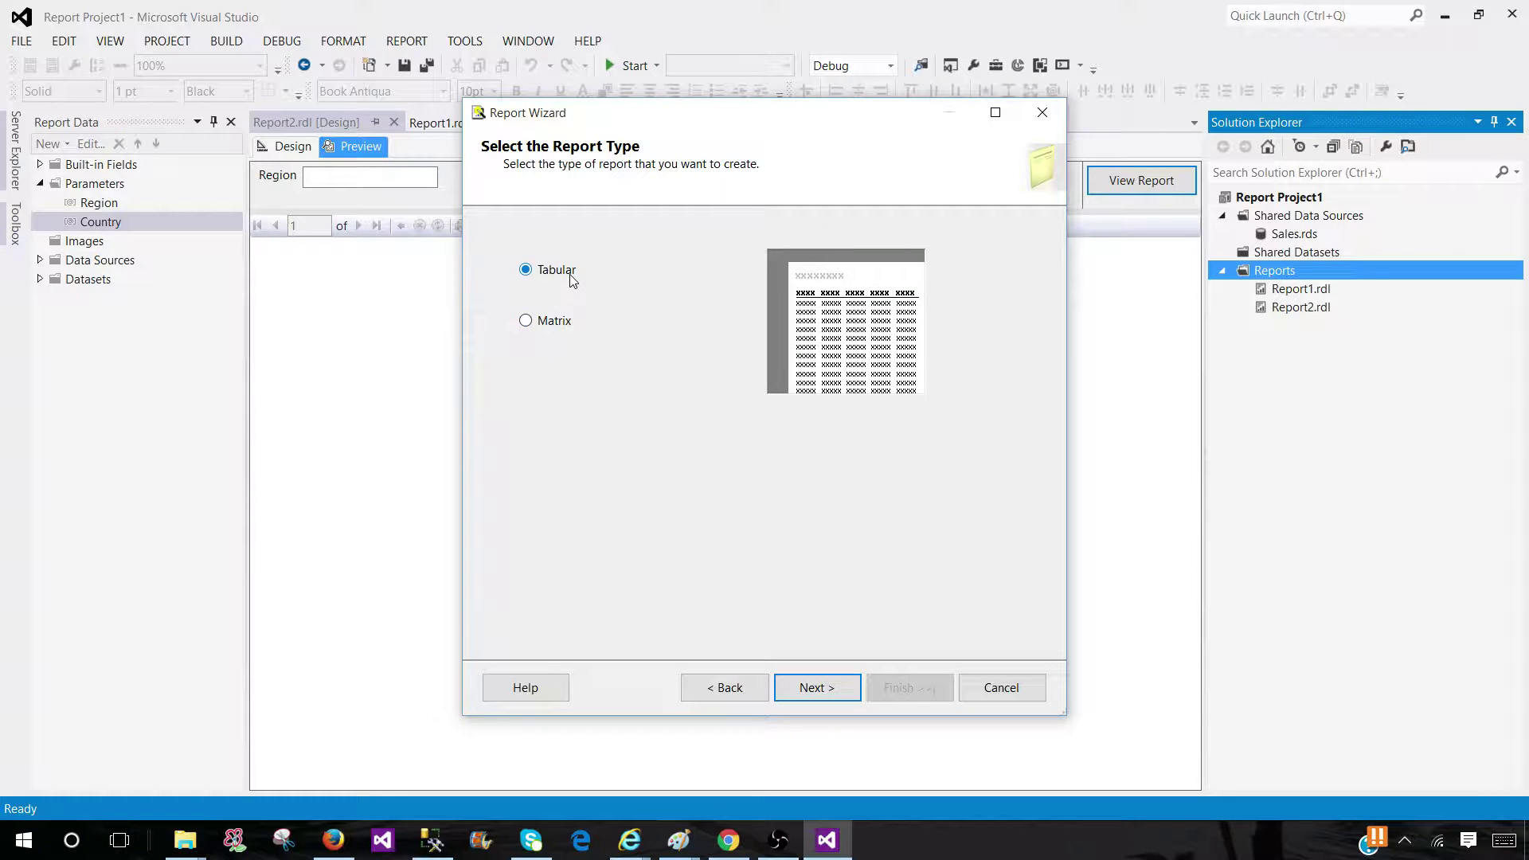
Build tabular Report3 with SalePersonFName, SalePersonLName, Country and Region as detail columns.
click(809, 688)
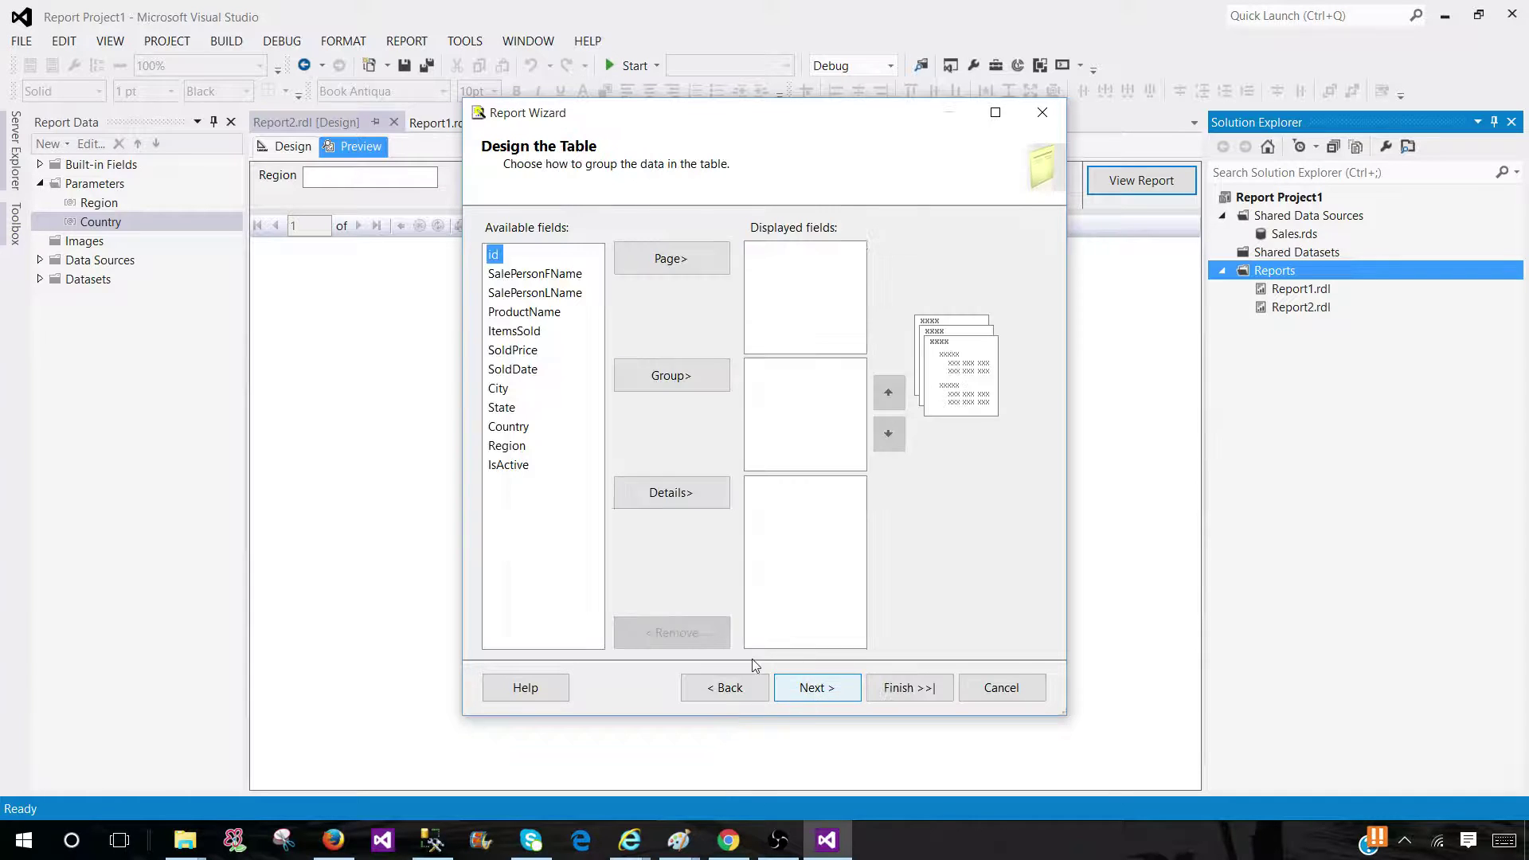
drag(525, 274, 526, 292)
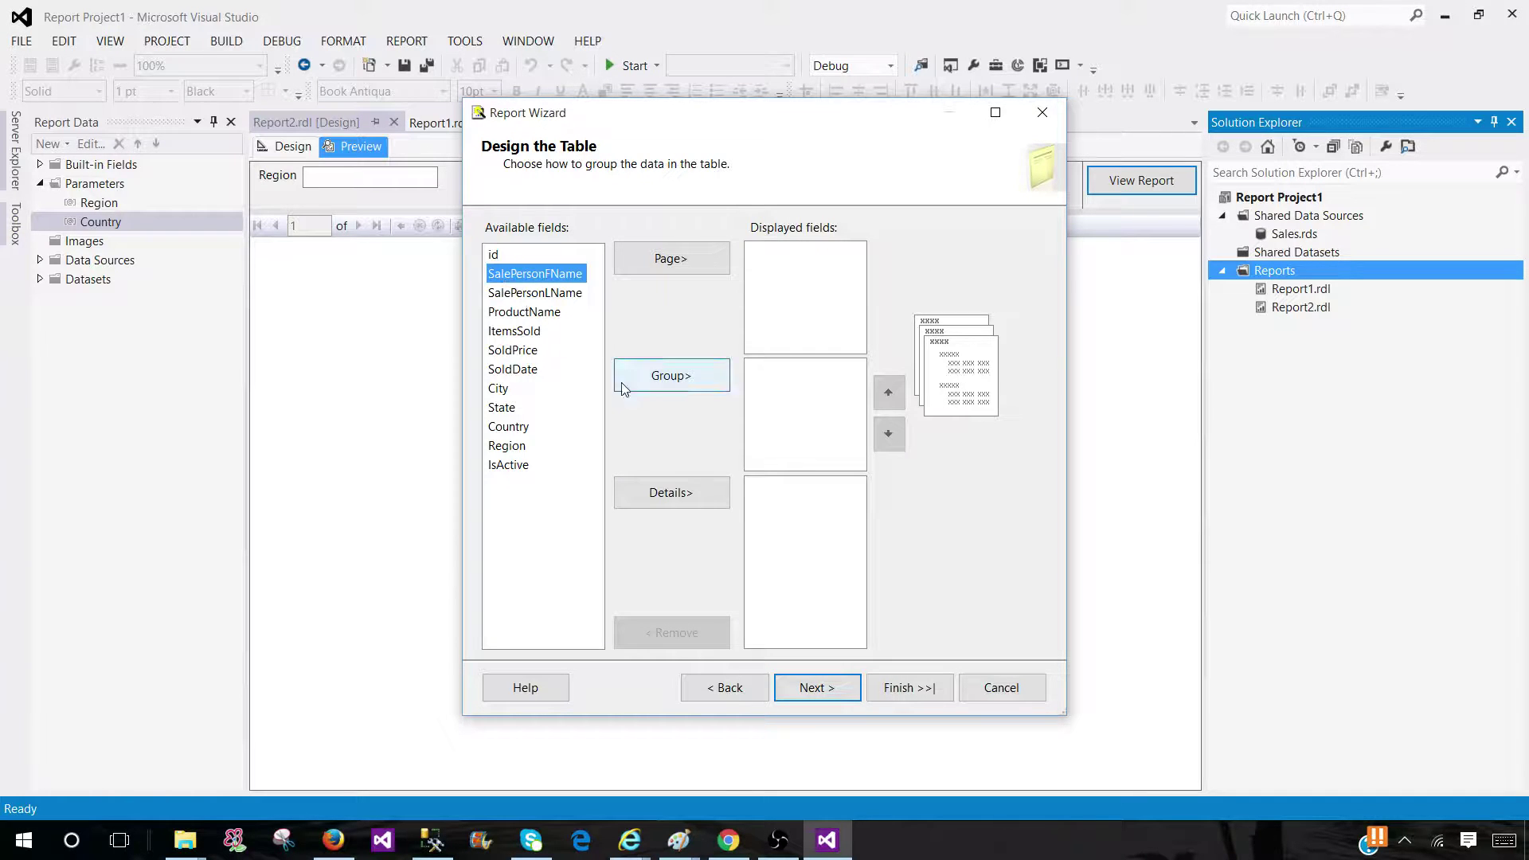
click(666, 501)
double_click(509, 389)
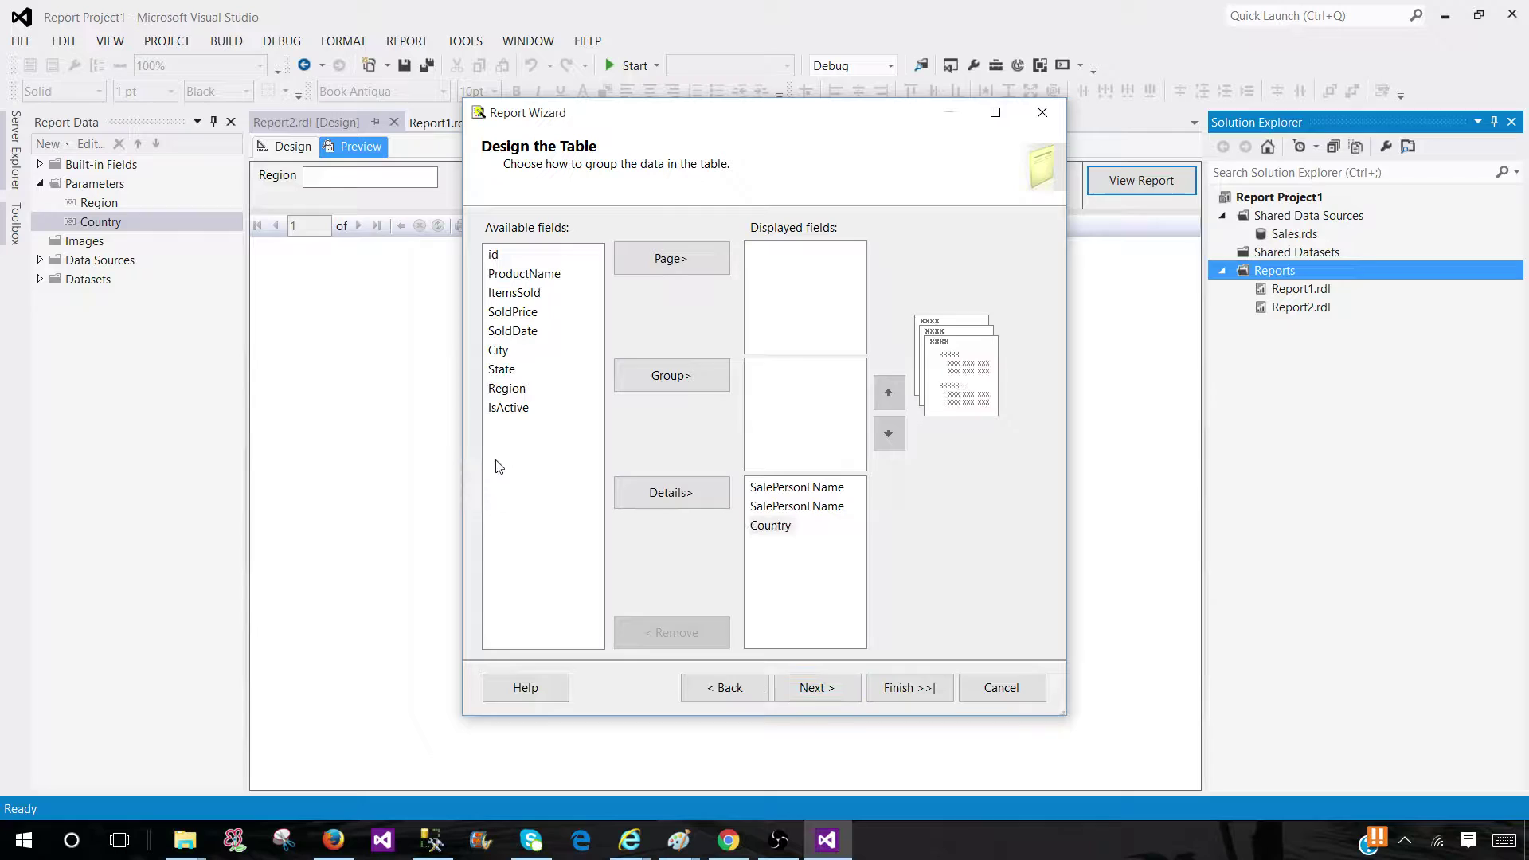
click(507, 390)
click(648, 484)
click(810, 685)
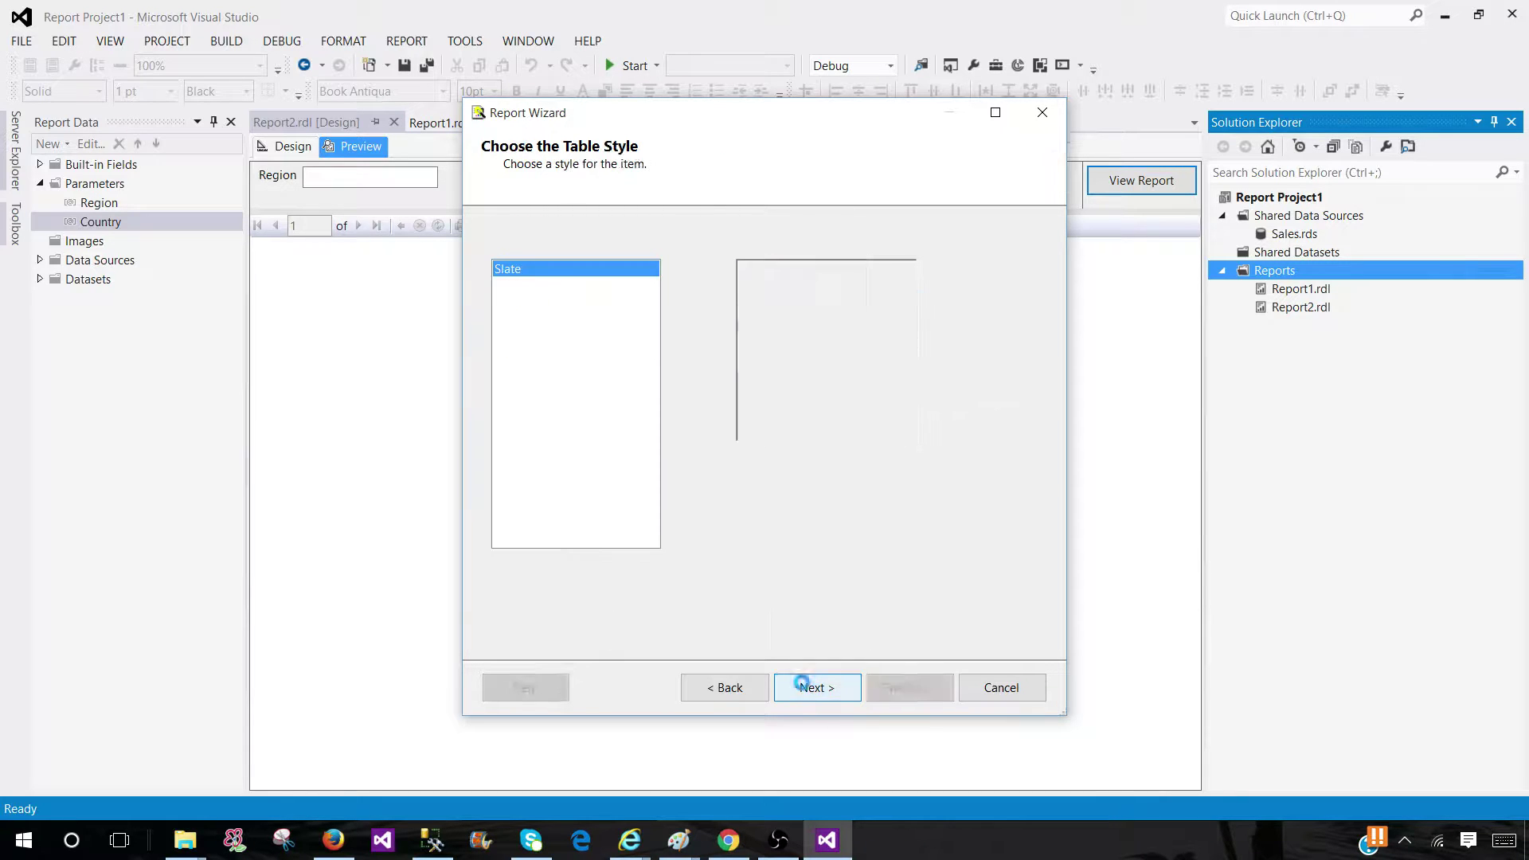
click(816, 687)
click(905, 690)
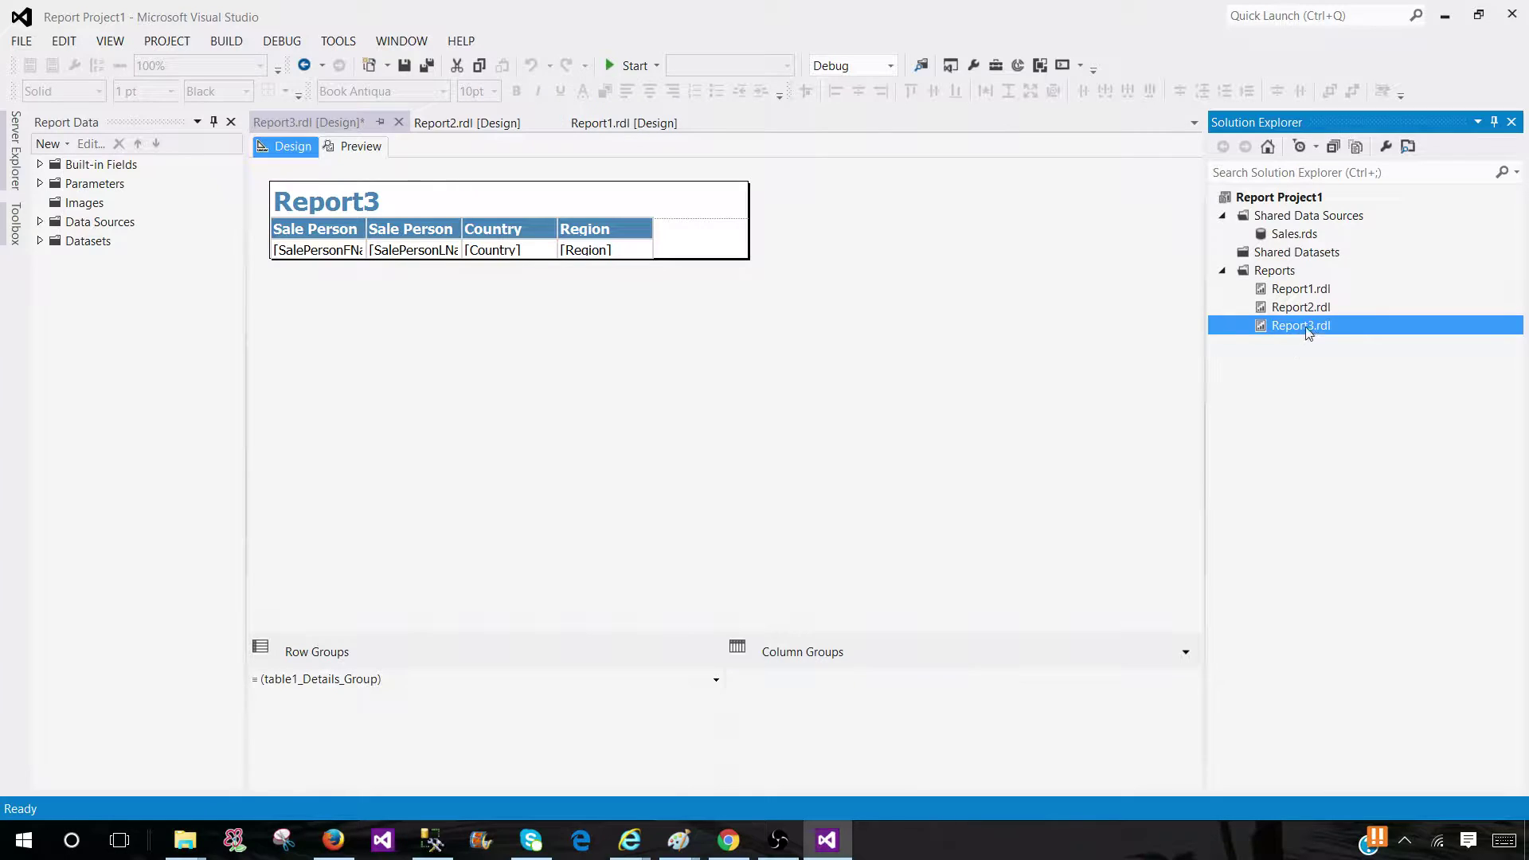
Preview Report3 with the Region parameter set to Asia.
click(351, 146)
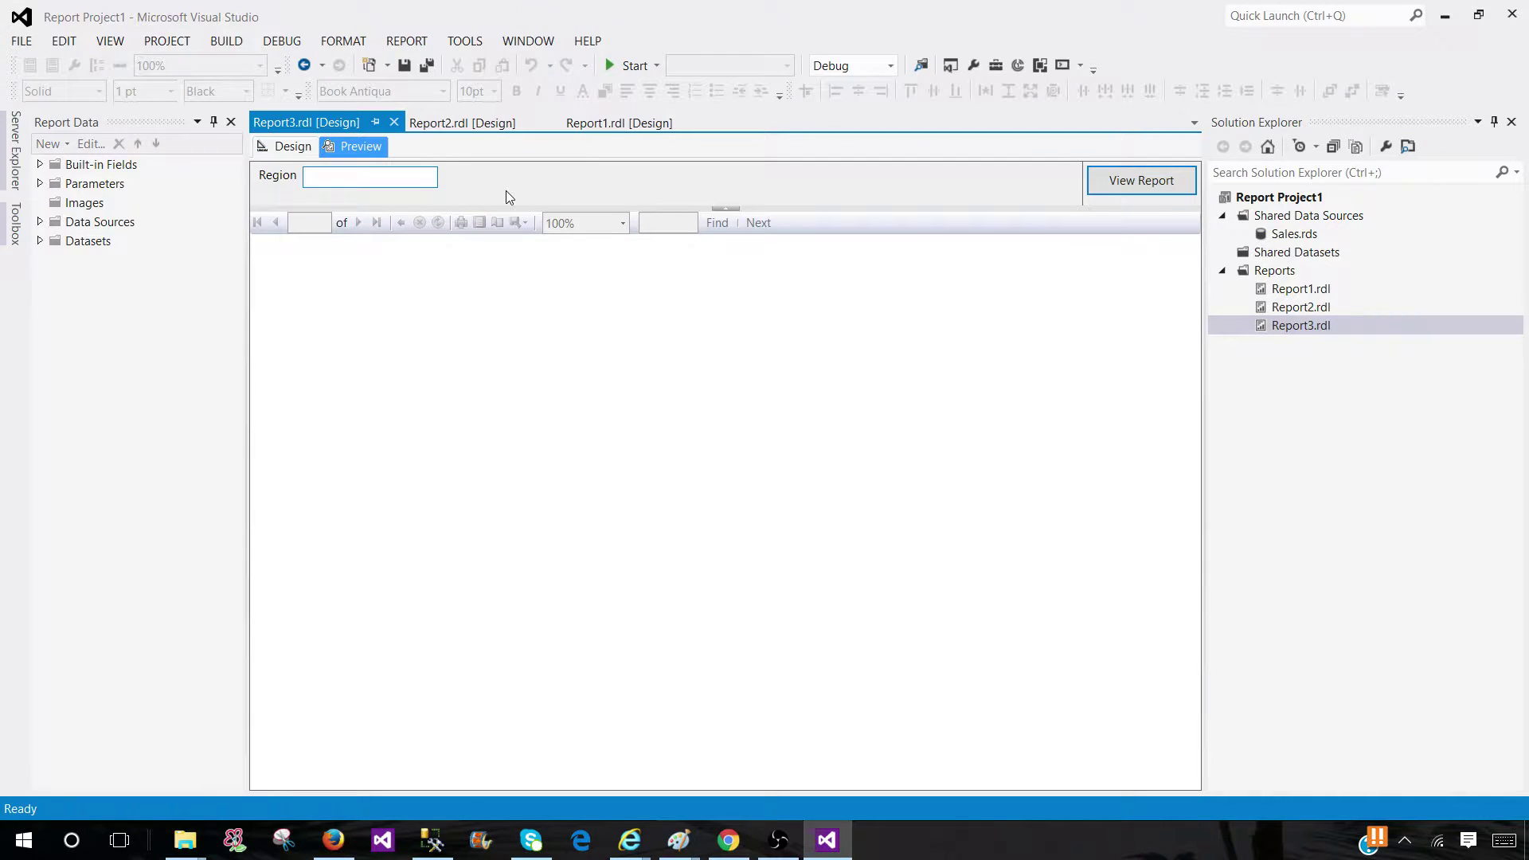
text(Asia)
key(Return)
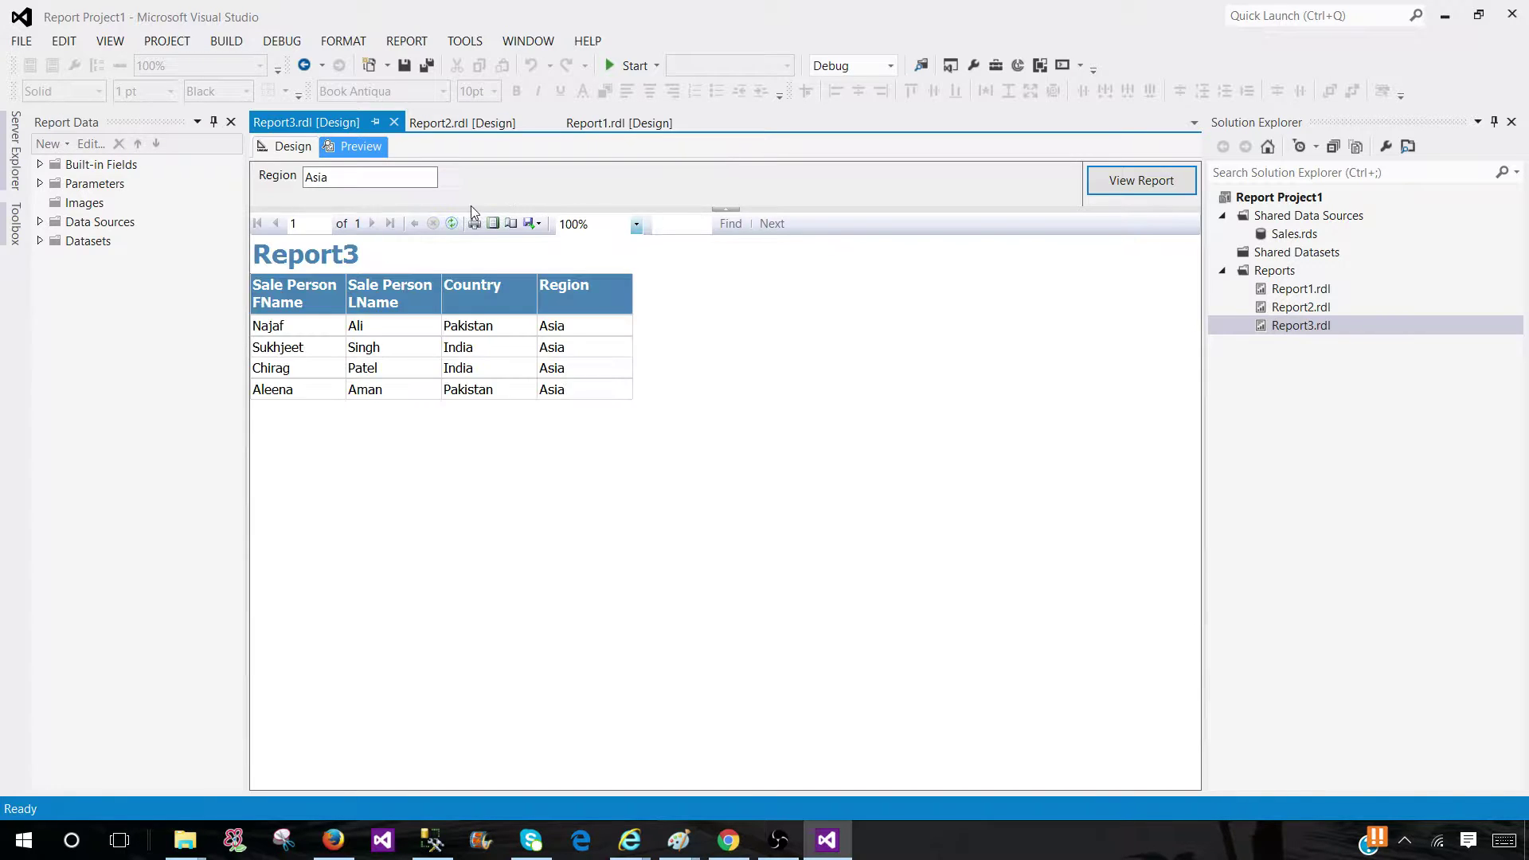
Rerun the preview for Europe, listing three salespeople, then return to the design layout.
text(Europe)
key(Return)
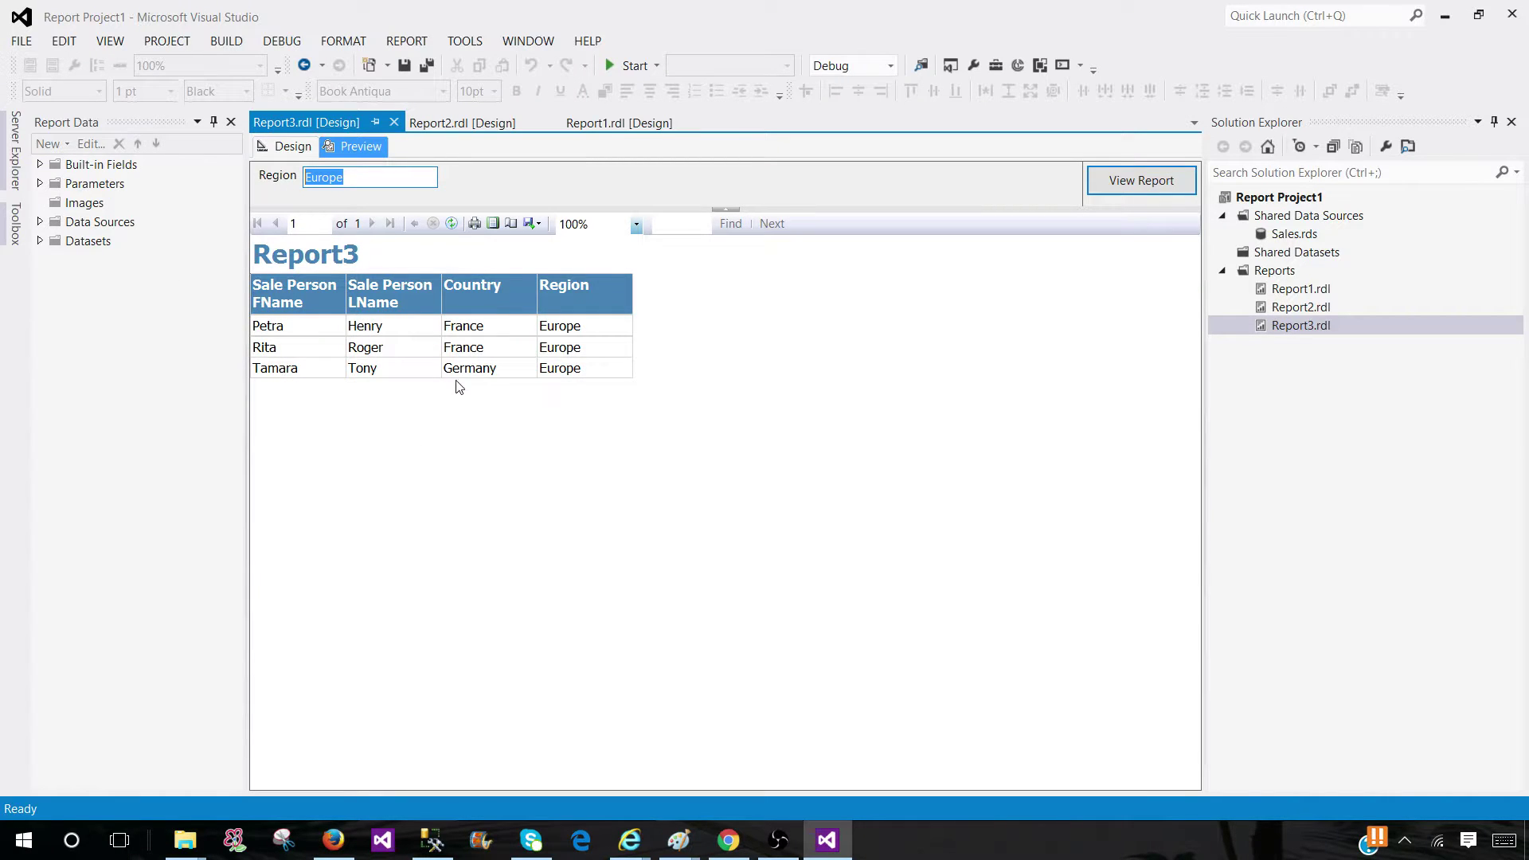
click(289, 145)
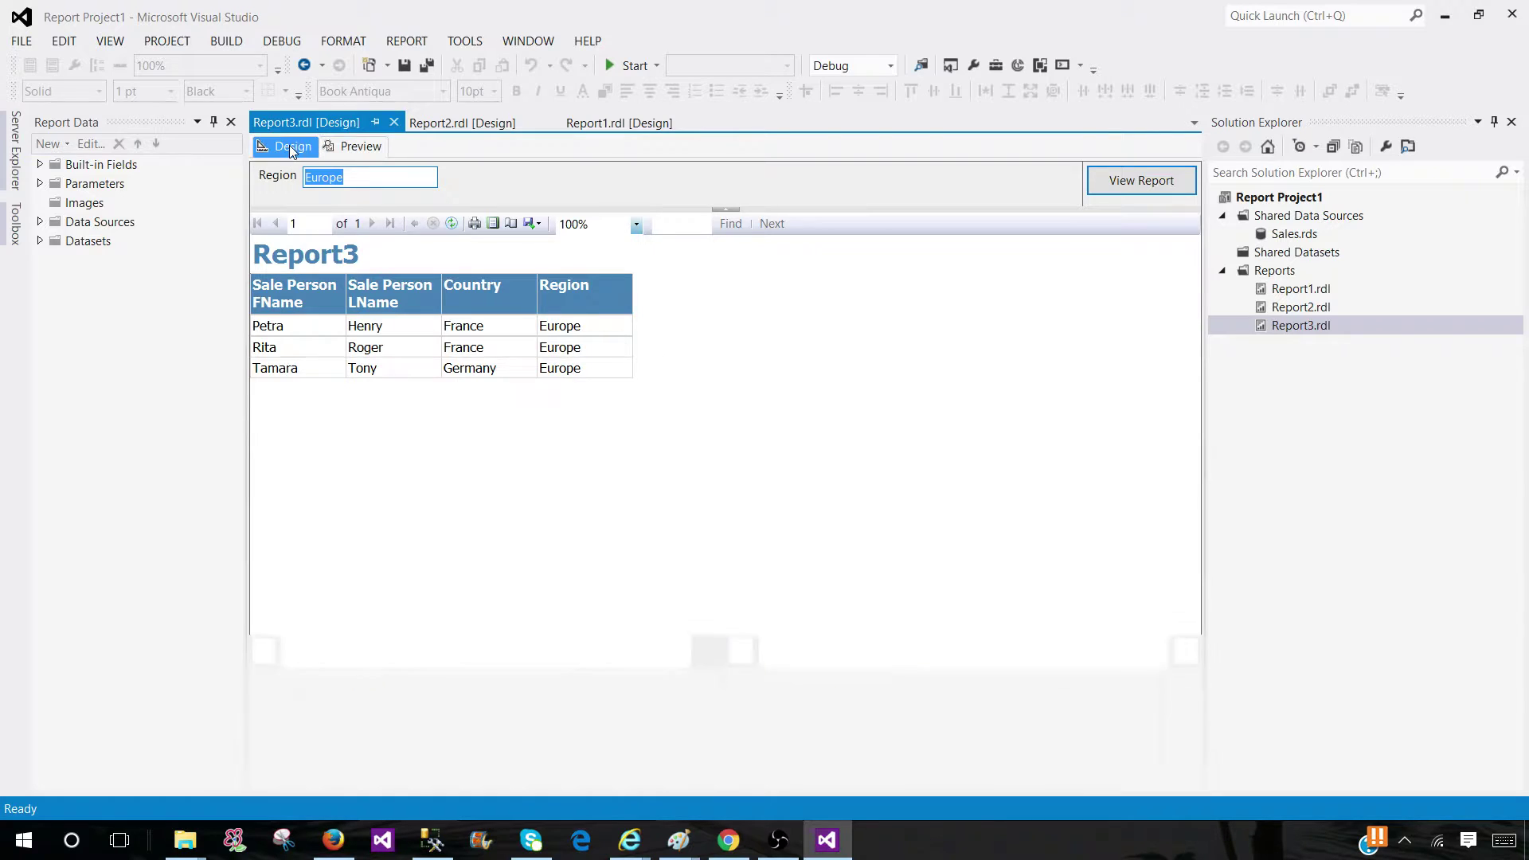
click(40, 183)
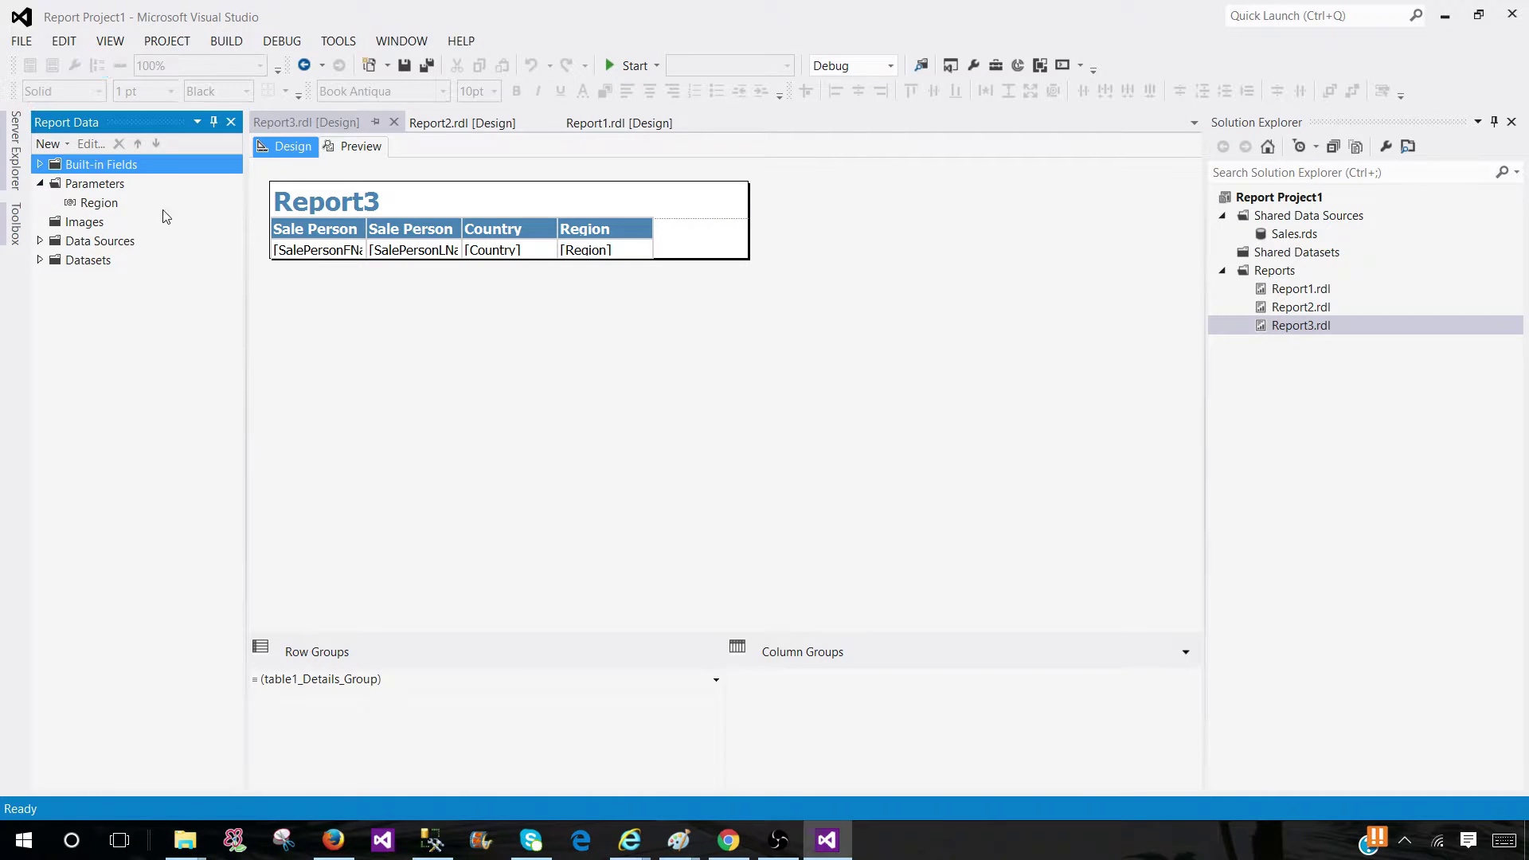
click(100, 204)
right_click(98, 208)
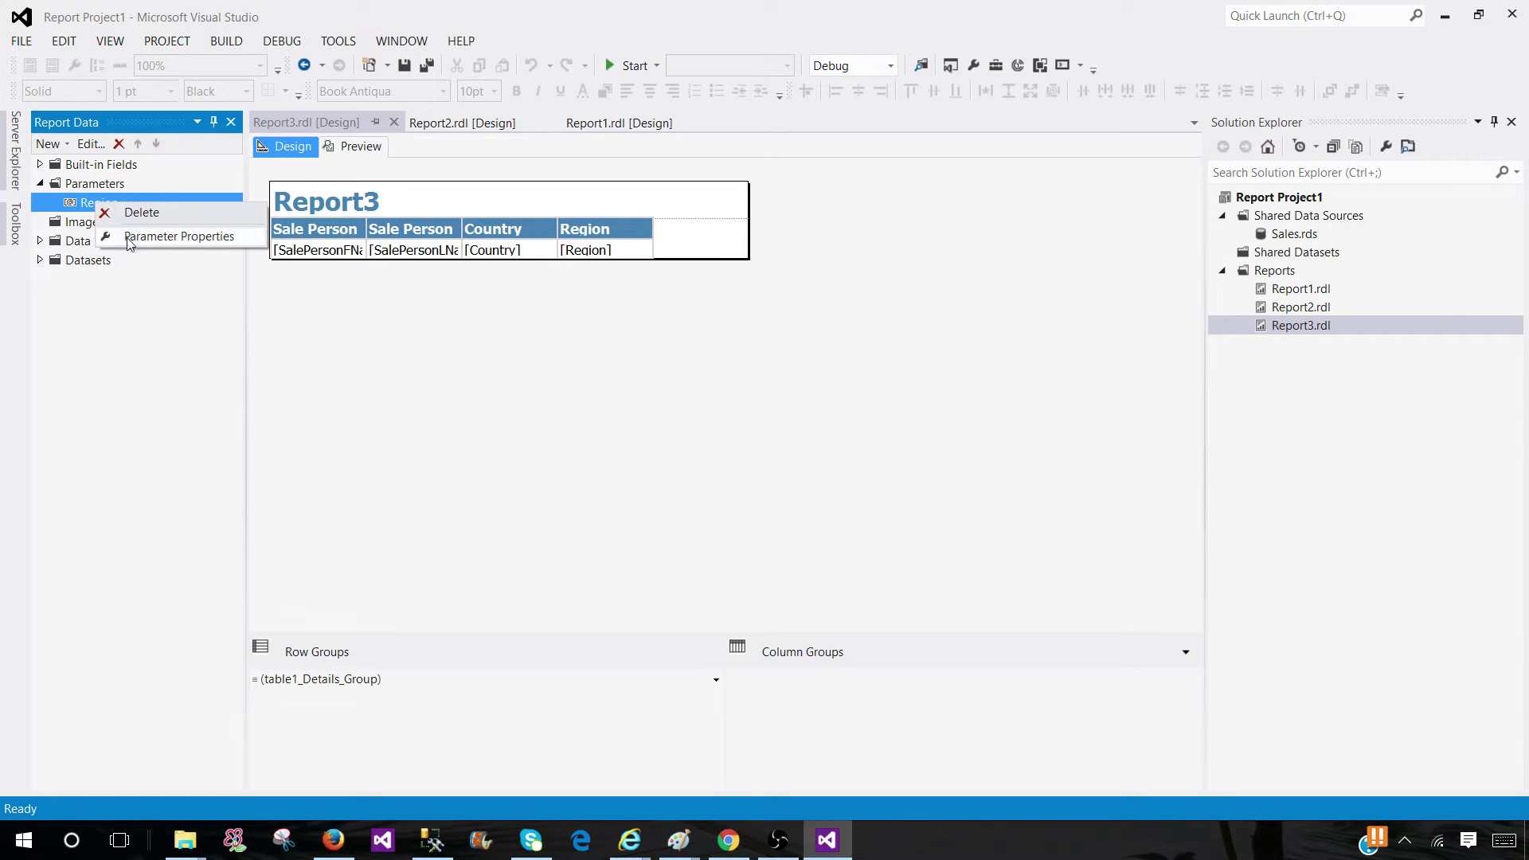
click(136, 236)
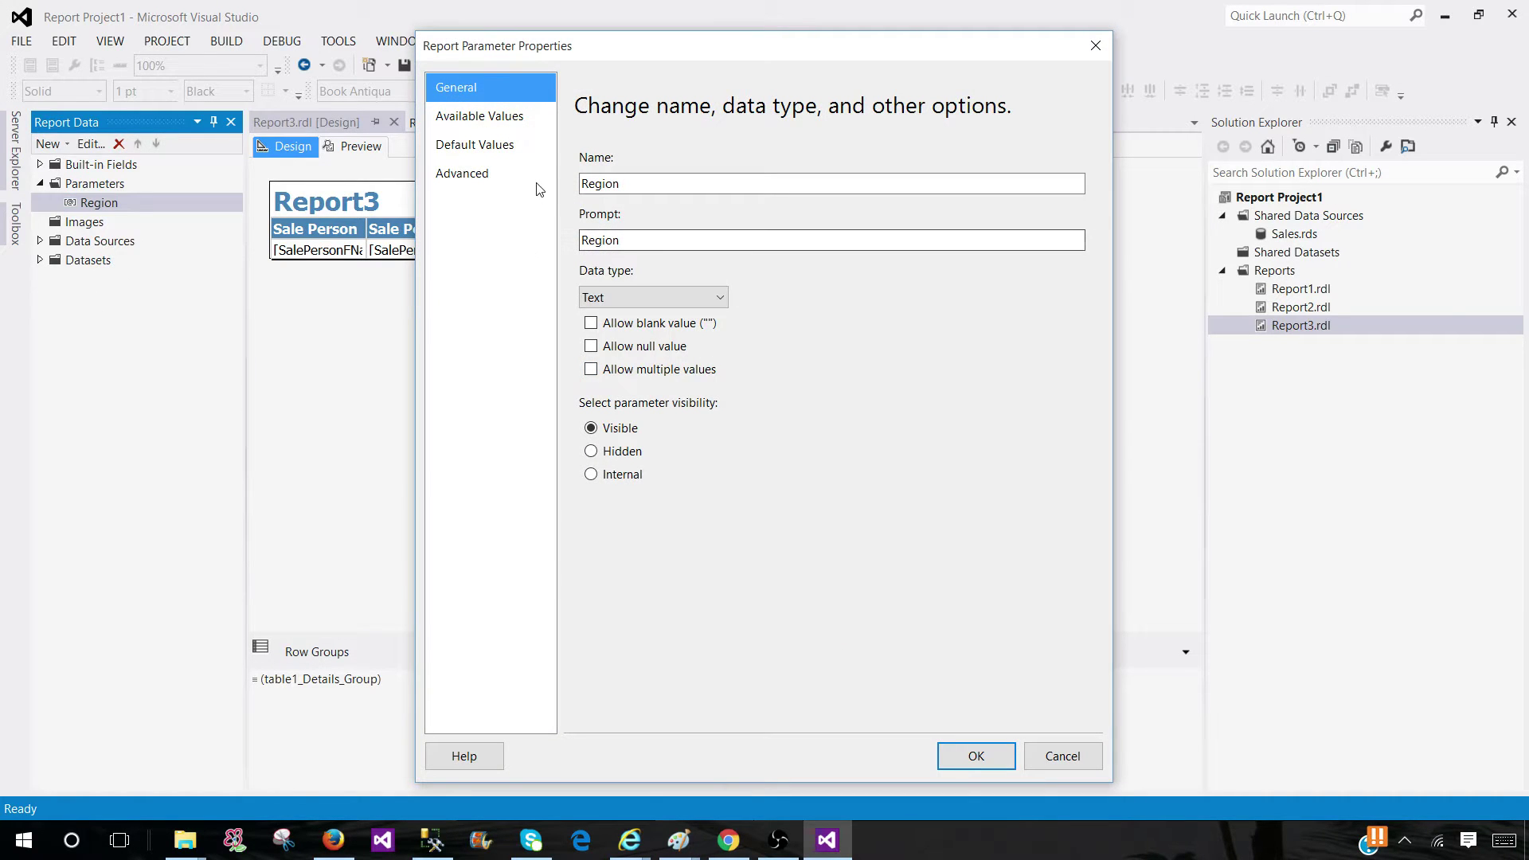
click(458, 116)
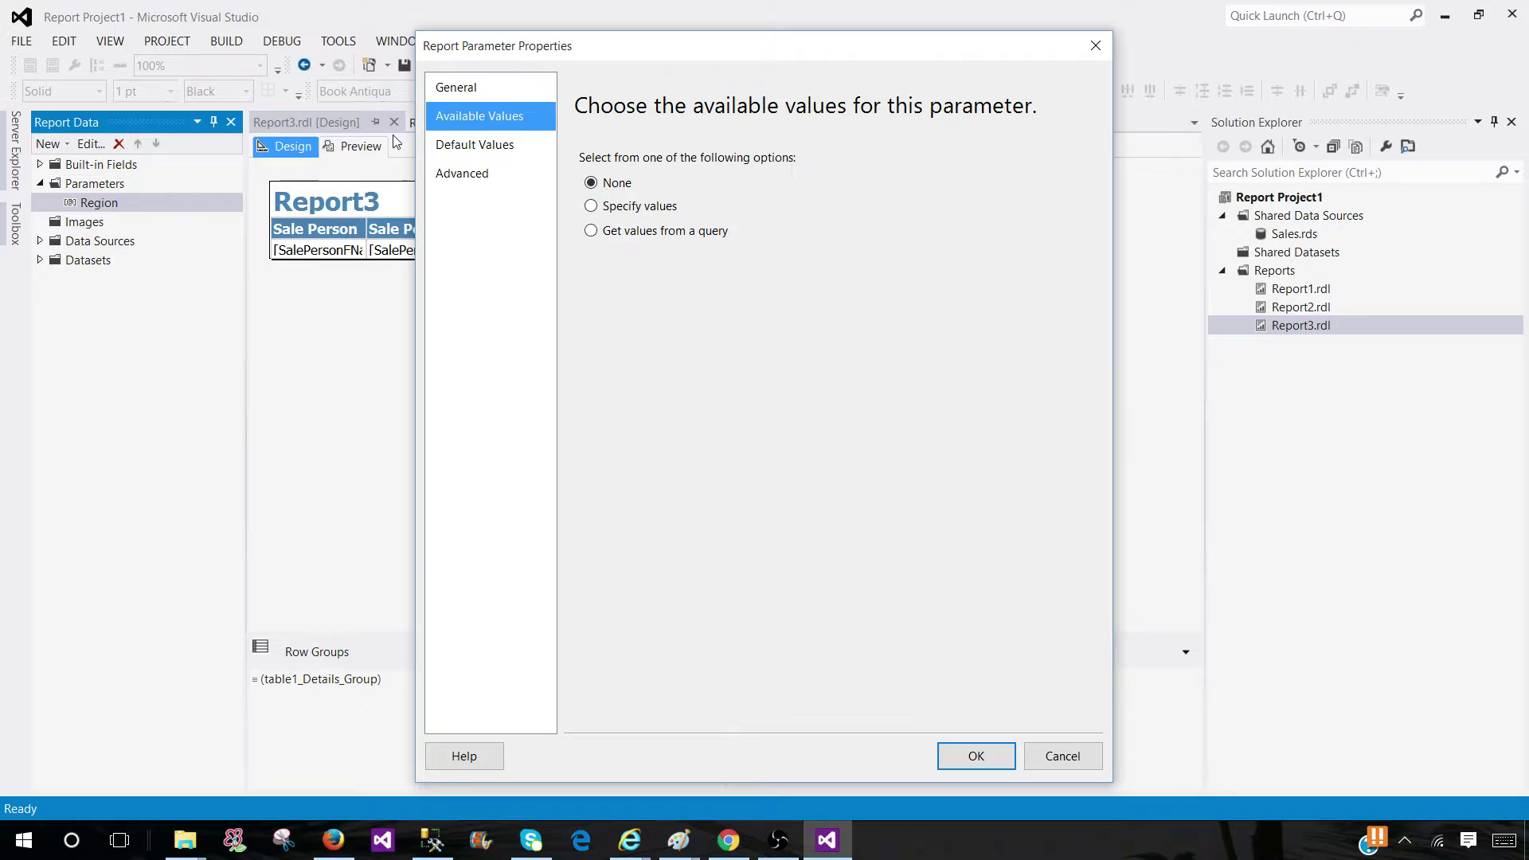
click(447, 142)
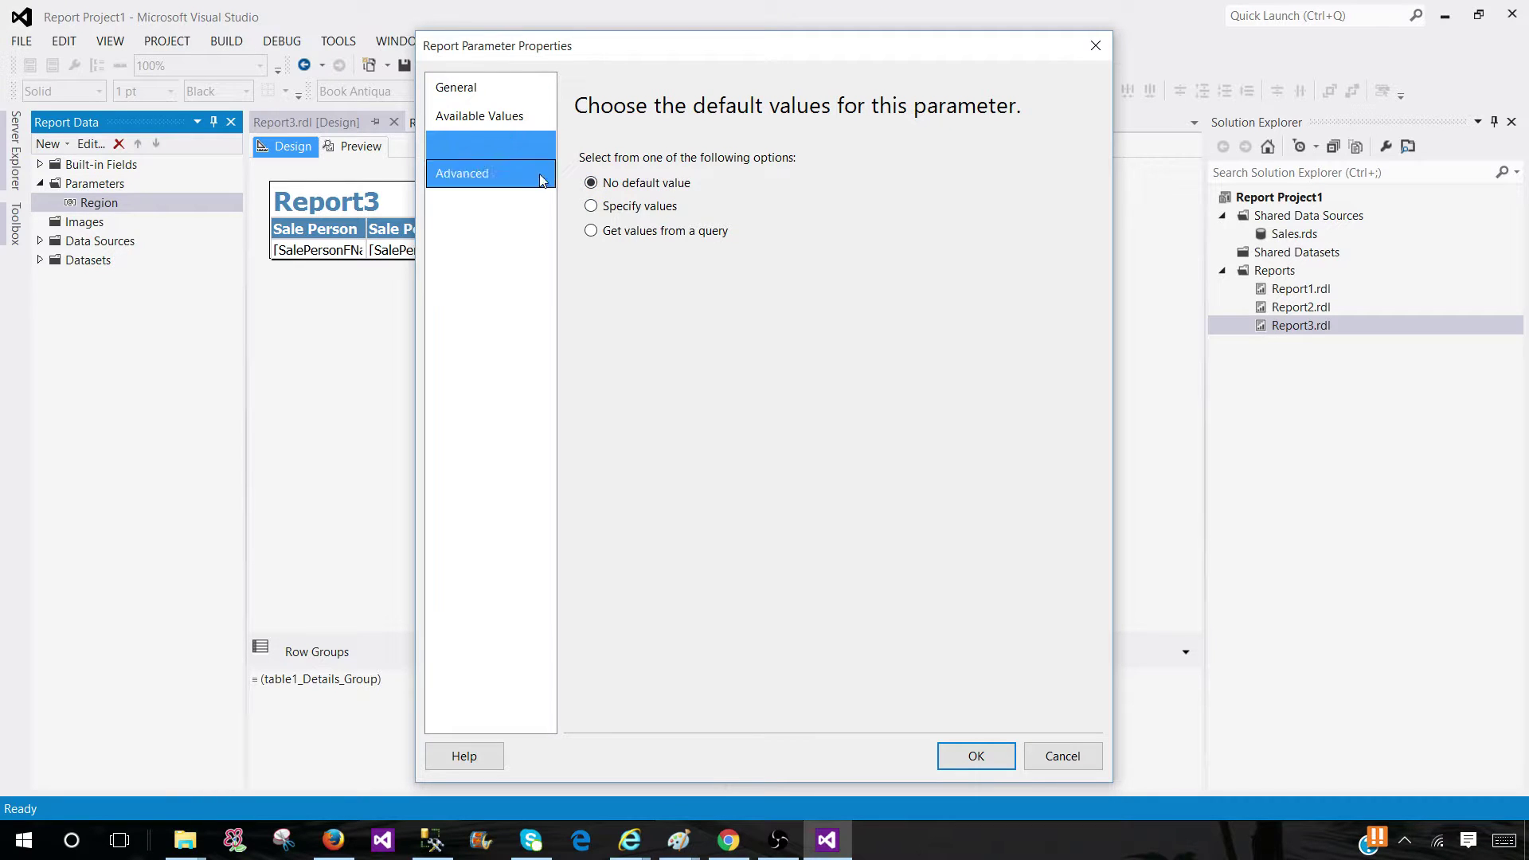
click(478, 117)
click(457, 86)
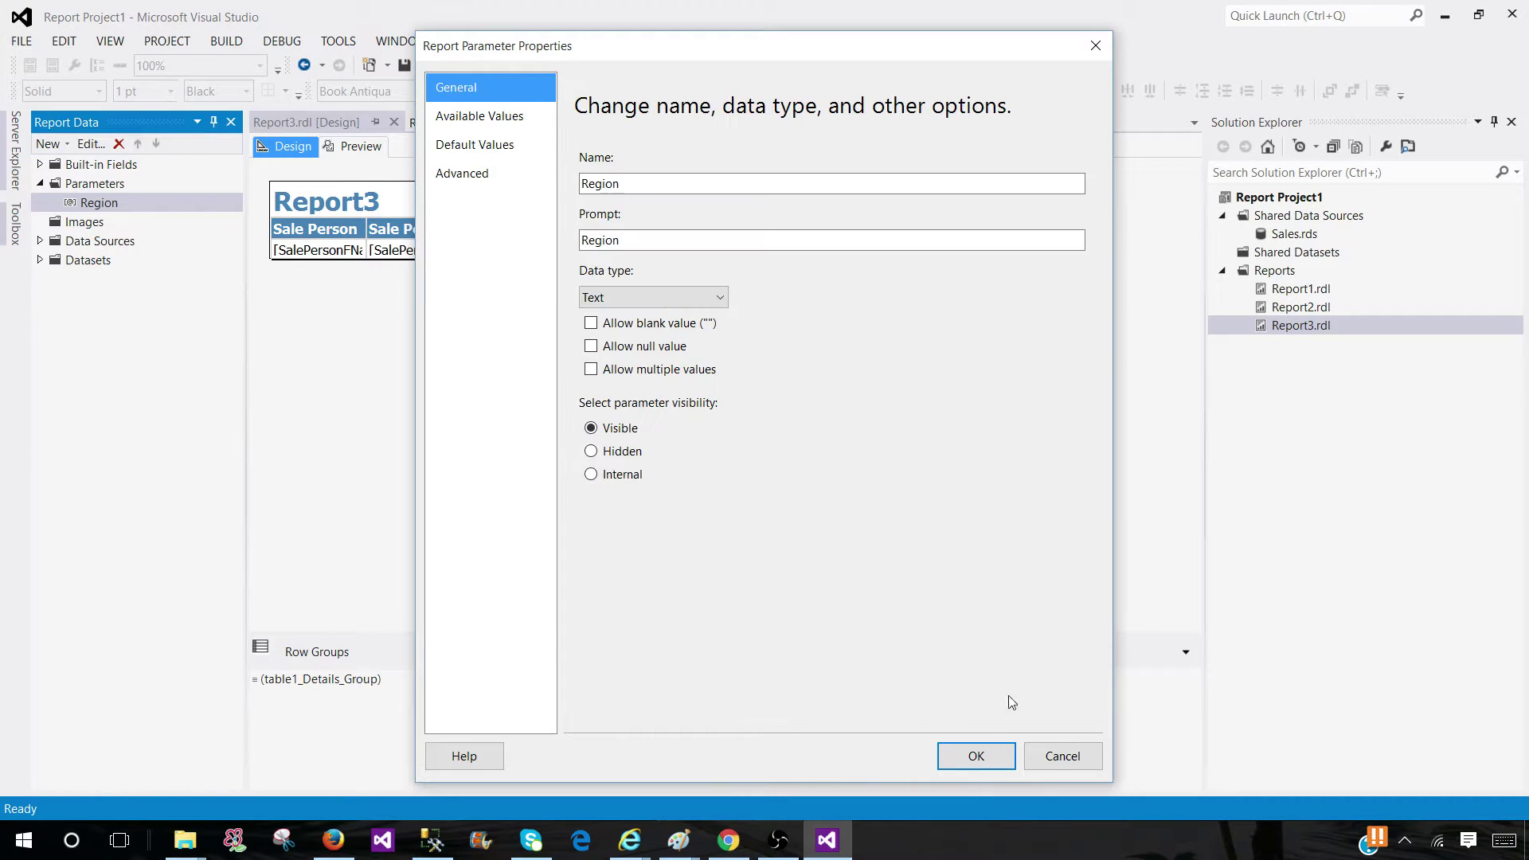
click(1063, 756)
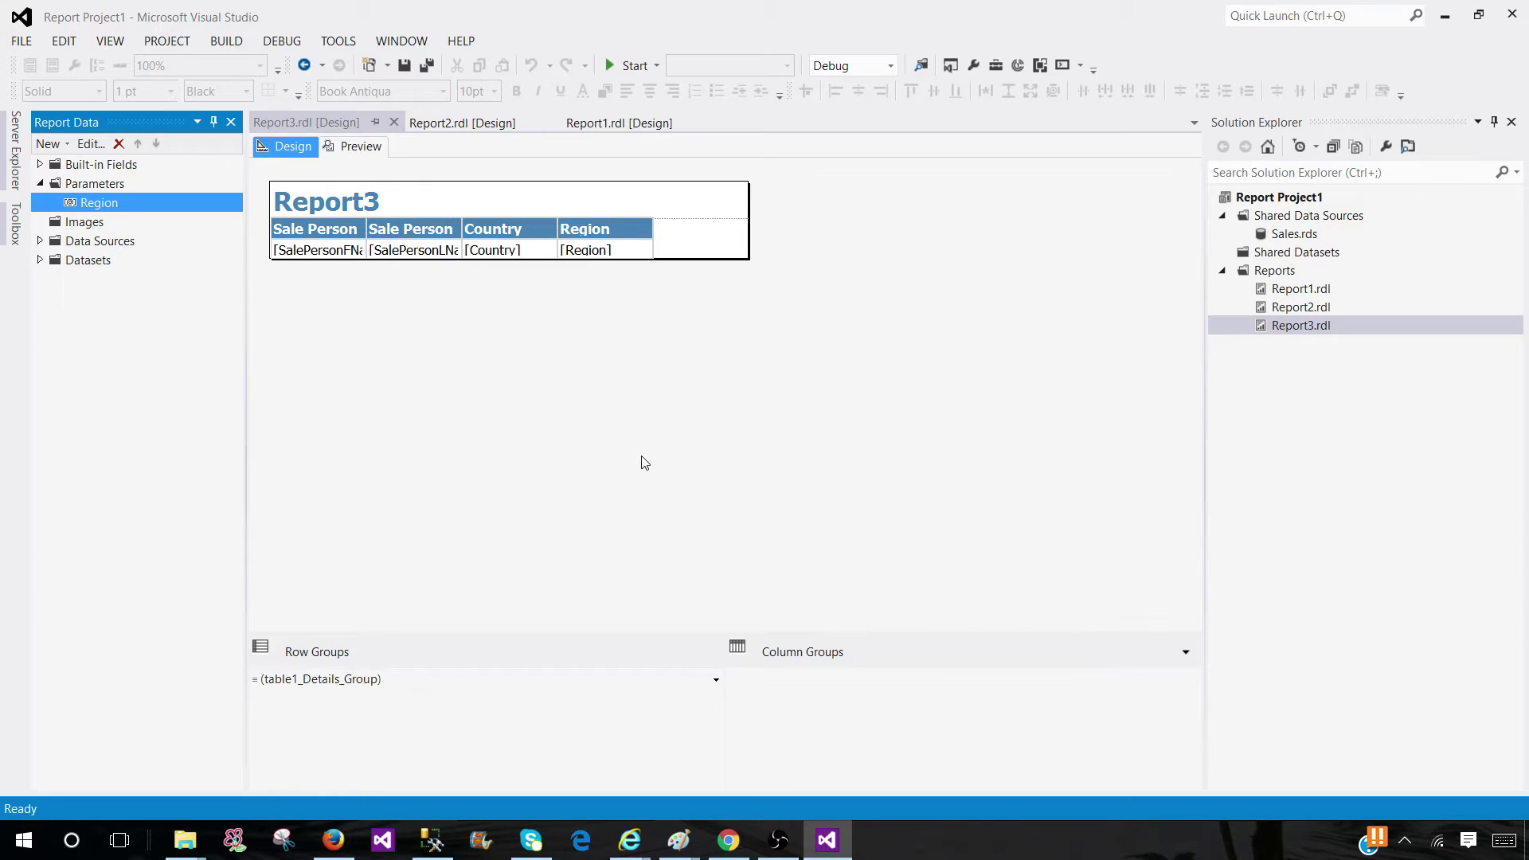